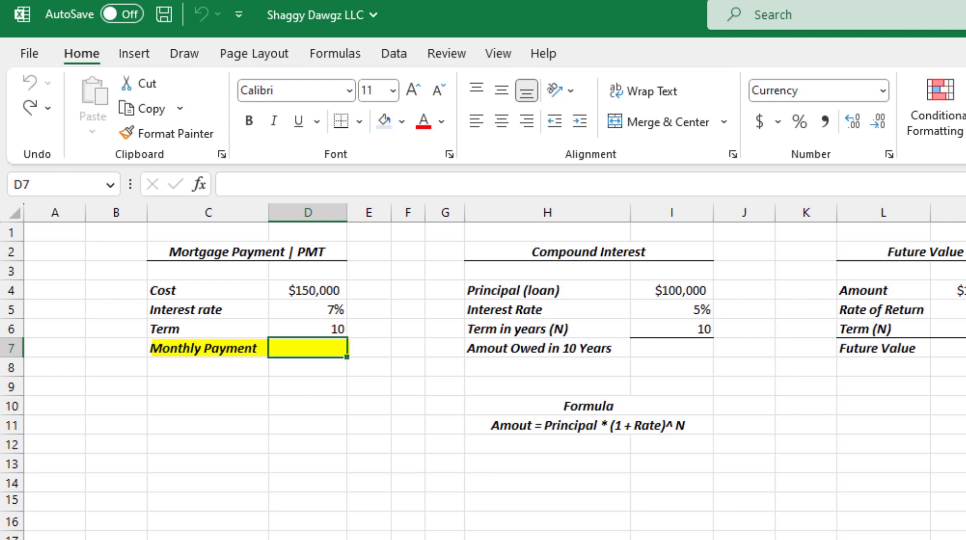
Insert the PMT function into the Monthly Payment cell D7 and move its arguments dialog clear of the mortgage figures
click(203, 186)
text(pmt)
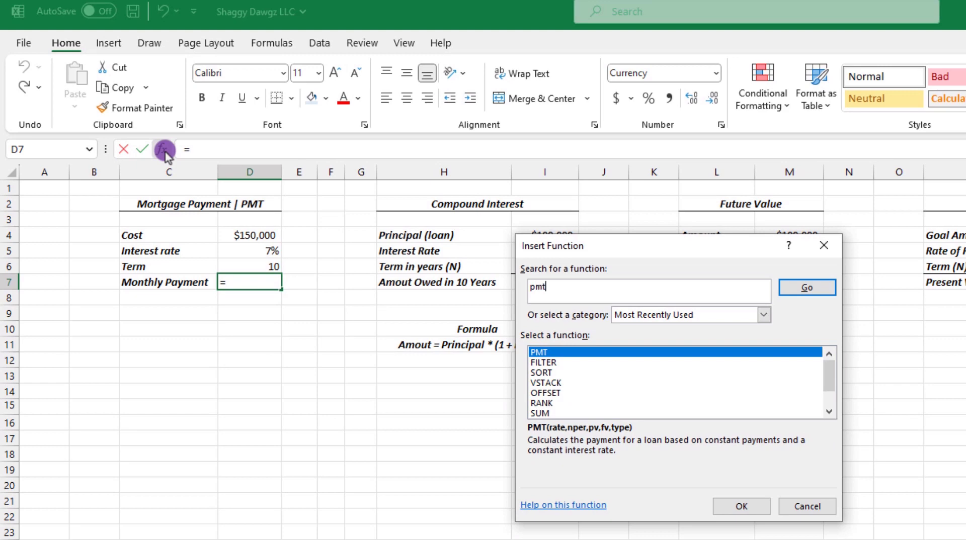
key(Return)
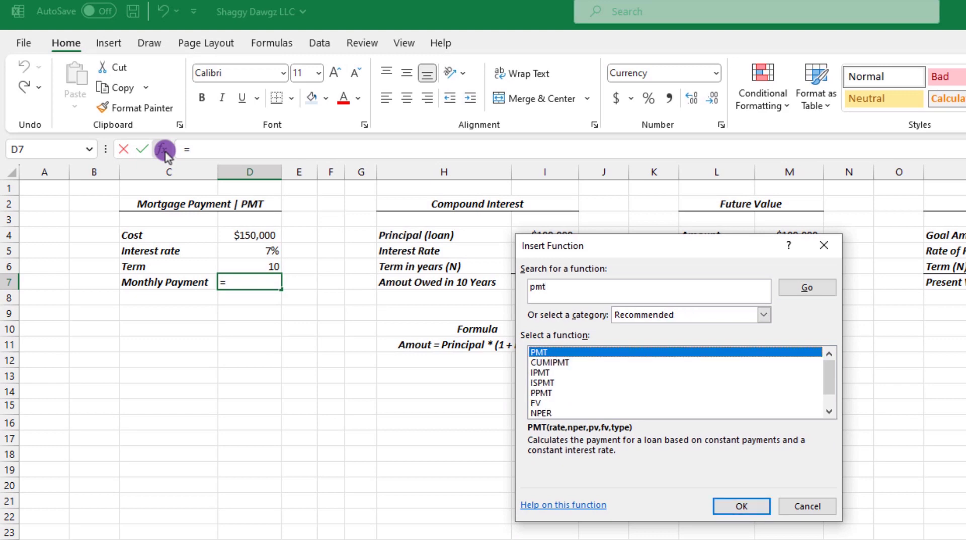
click(723, 511)
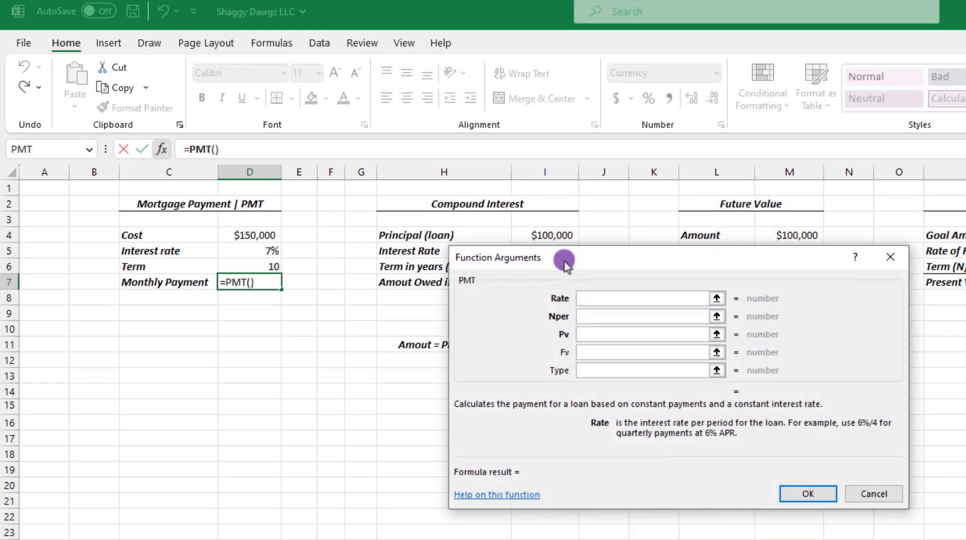
drag(562, 257, 420, 221)
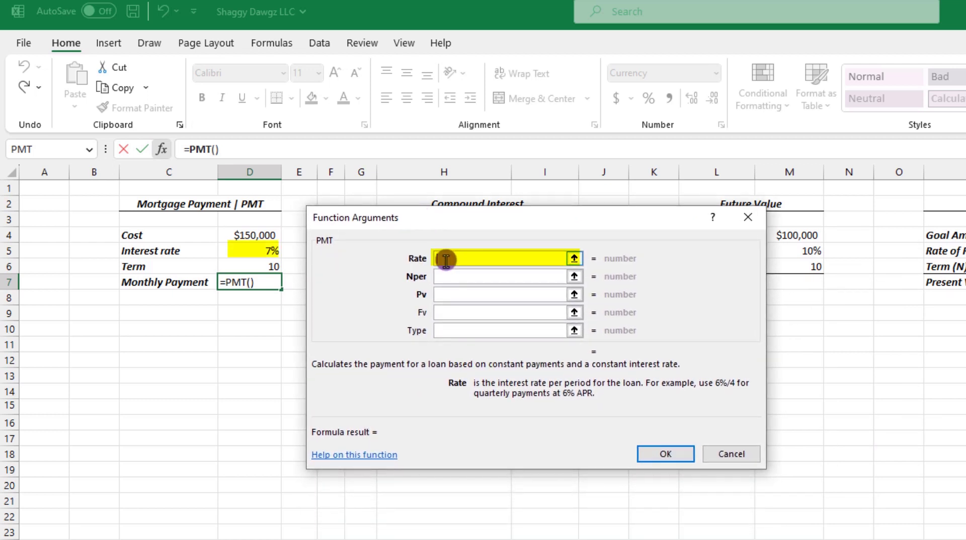
Set the PMT function's Rate argument to D5/12 and its Nper argument to D6*12
click(258, 252)
click(461, 260)
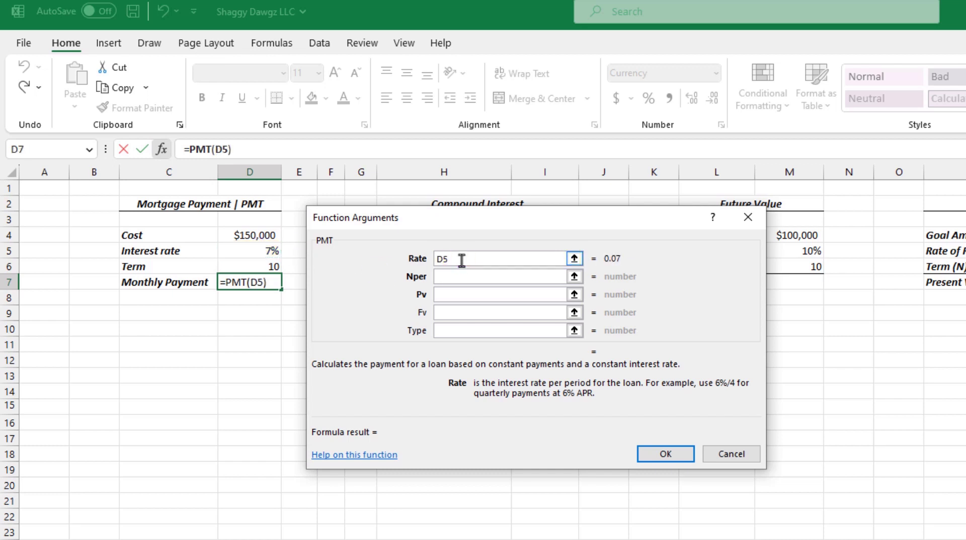
text(/12)
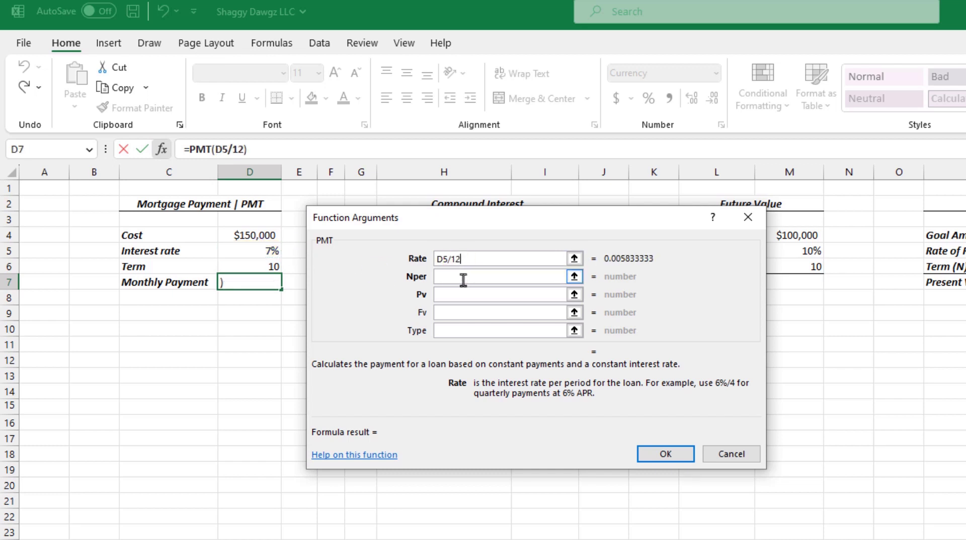
click(446, 279)
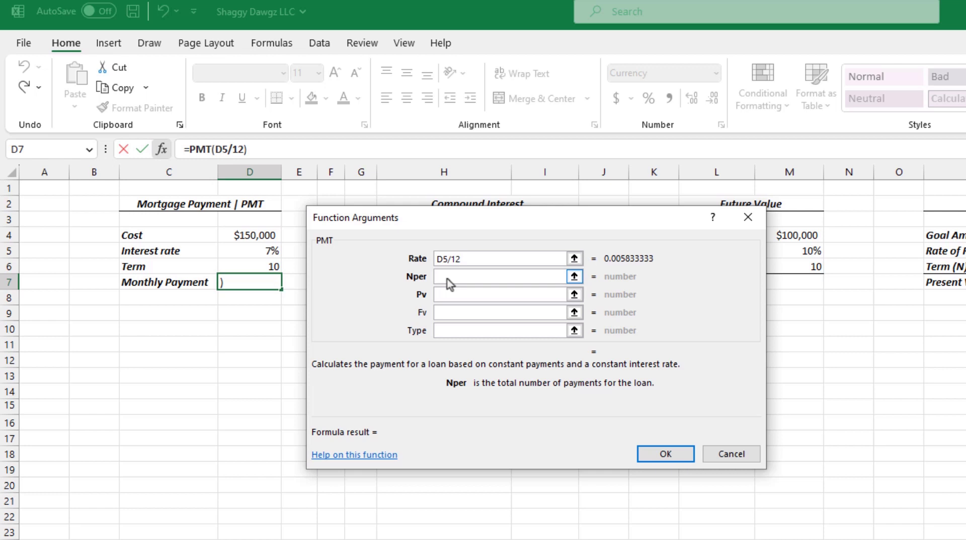
click(436, 413)
click(257, 263)
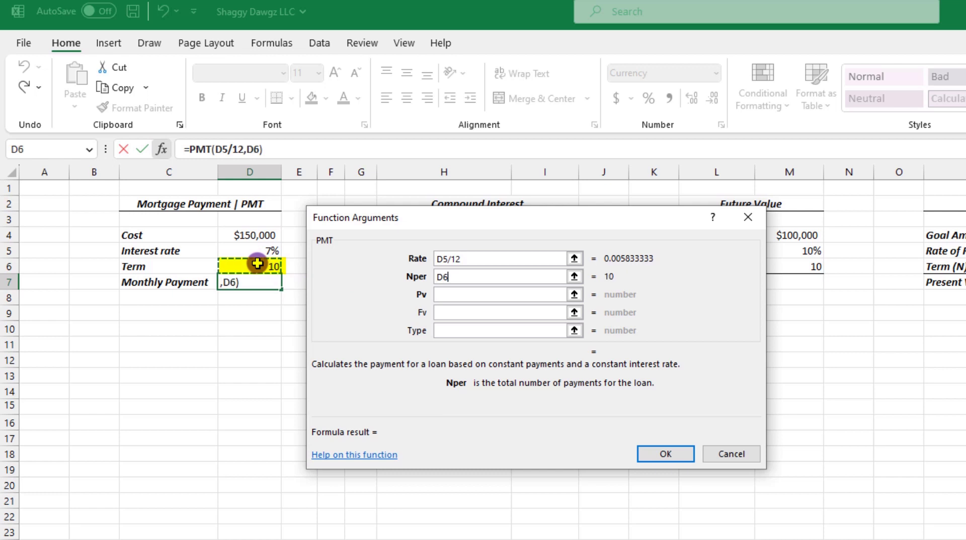
text(*1)
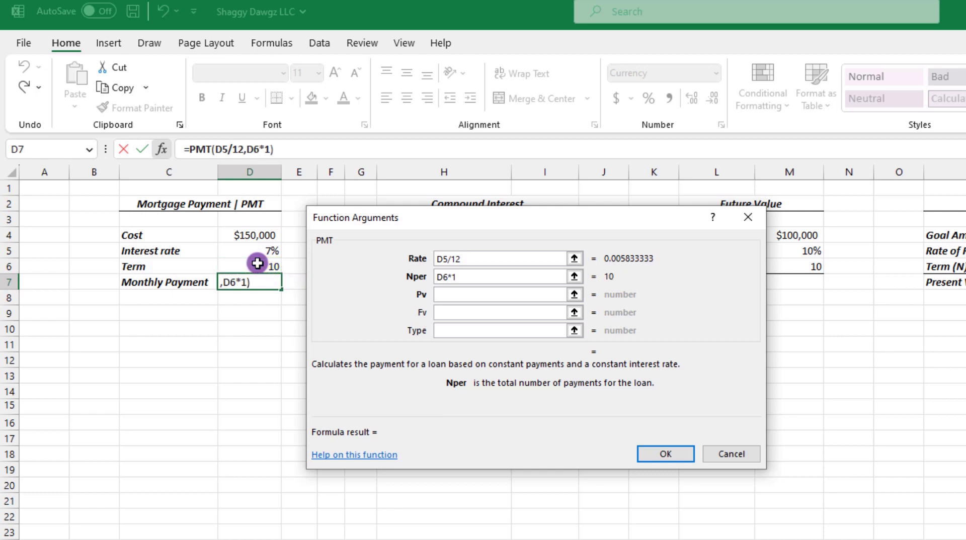
text(2)
Set the PMT function's Pv argument to the cost in D4 and complete the monthly payment formula
key(Tab)
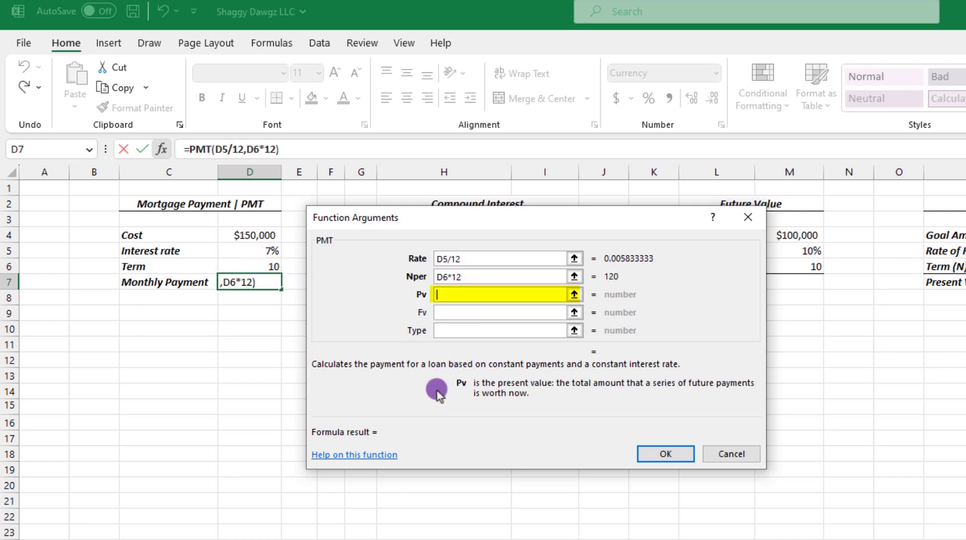
click(262, 235)
click(668, 454)
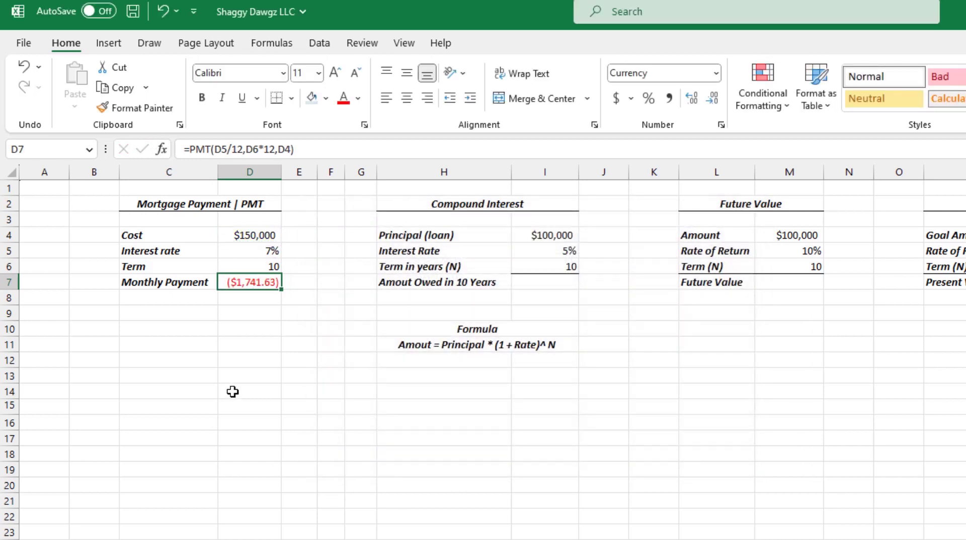
click(246, 359)
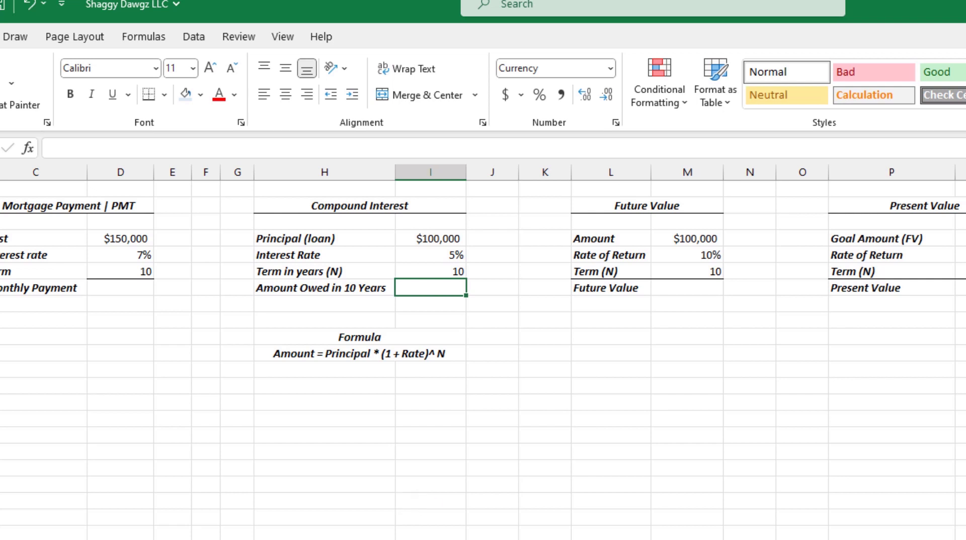
Enter the compound interest formula =I4*(1+I5)^I6 in the cell beside Amount Owed in 10 Years
text(=)
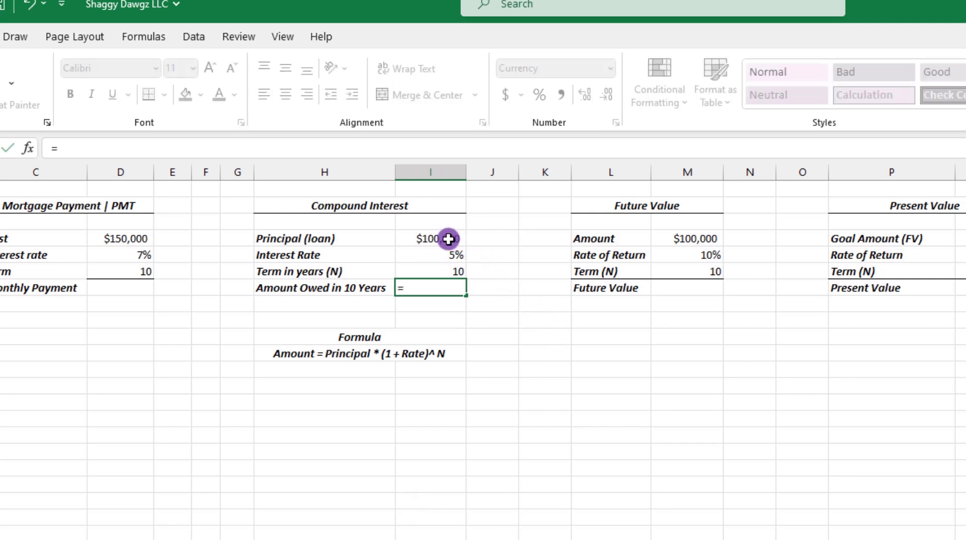
click(448, 239)
text(*)
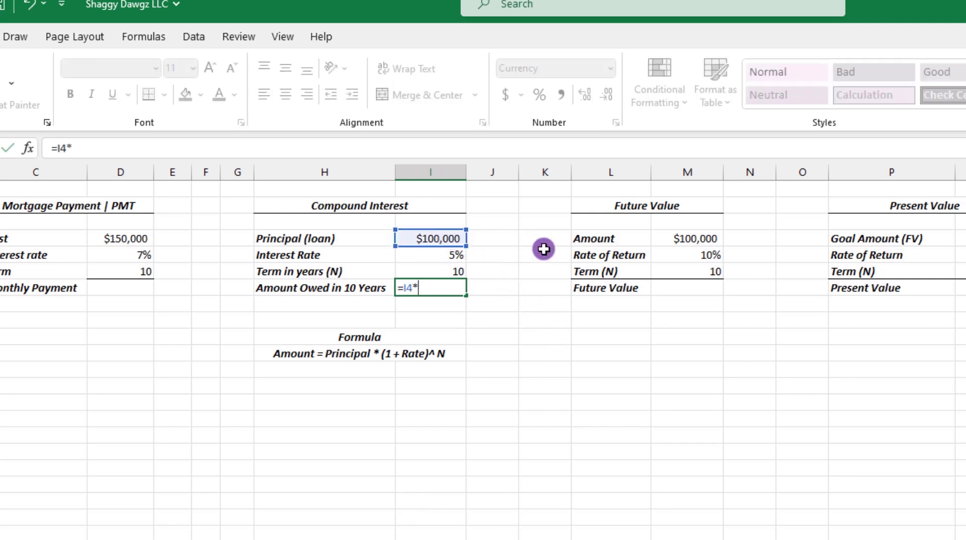
text(()
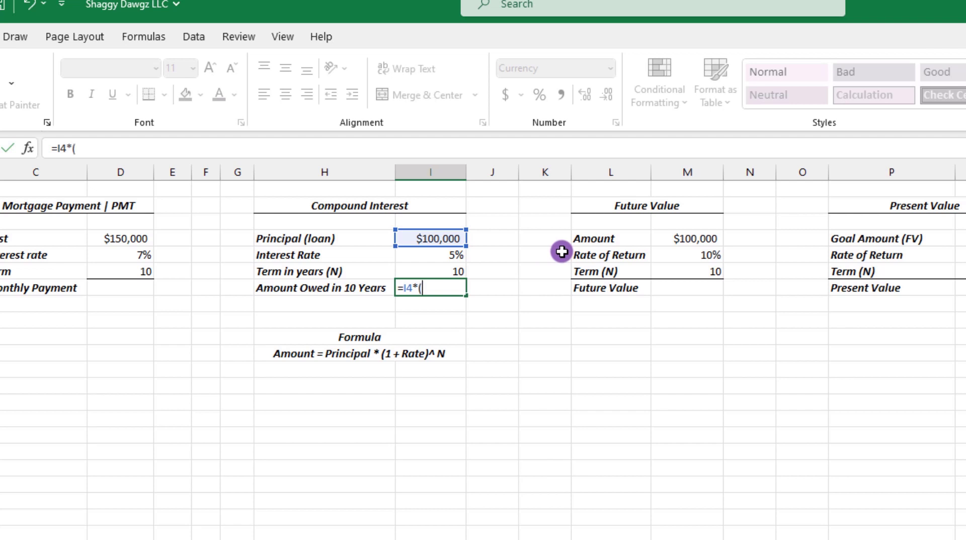
text(1)
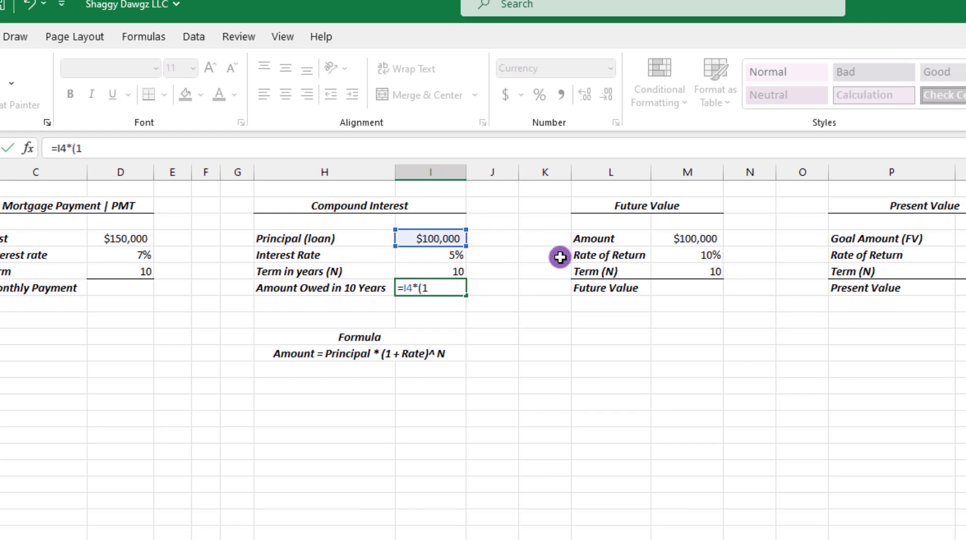
text(+)
click(444, 253)
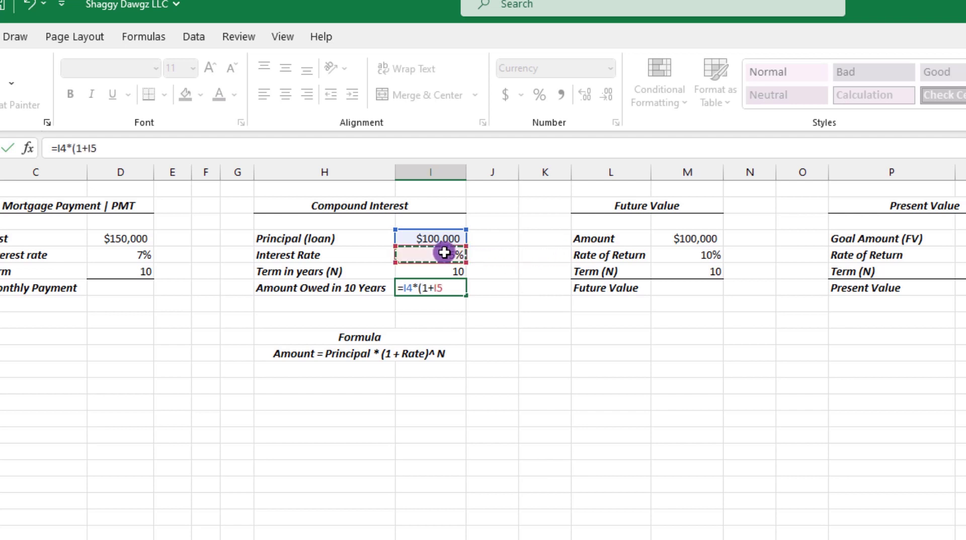
text()^)
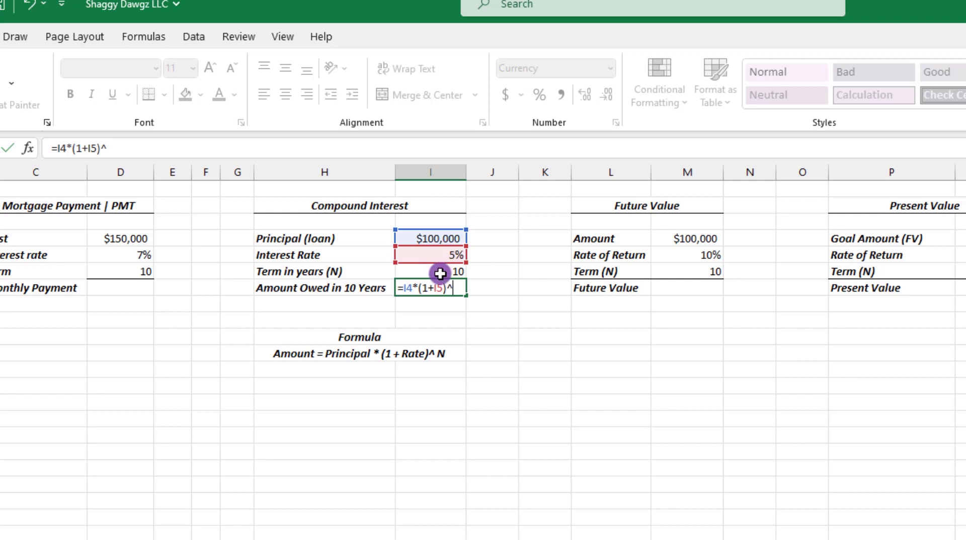
click(440, 273)
key(Return)
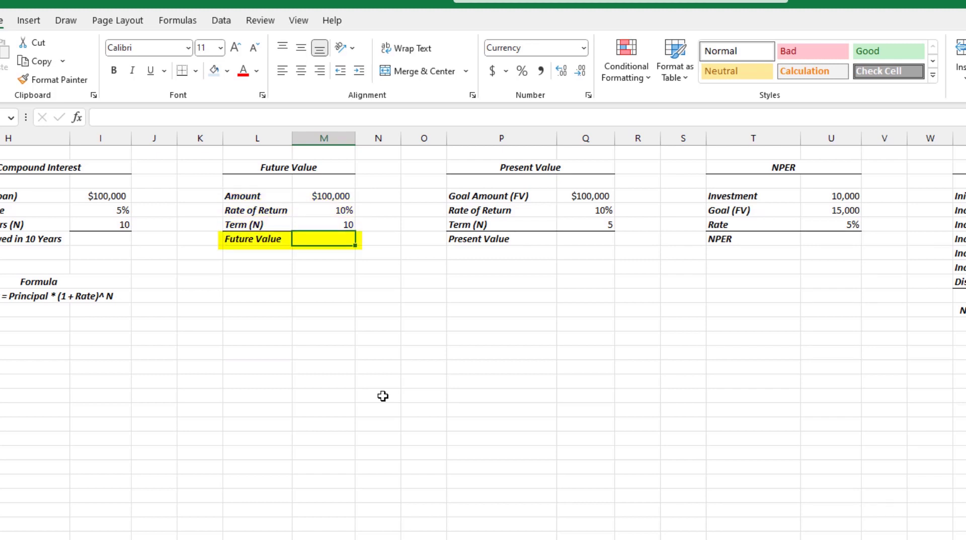
Insert the FV function into the Future Value cell M7 and move its arguments dialog below the Future Value figures
click(383, 396)
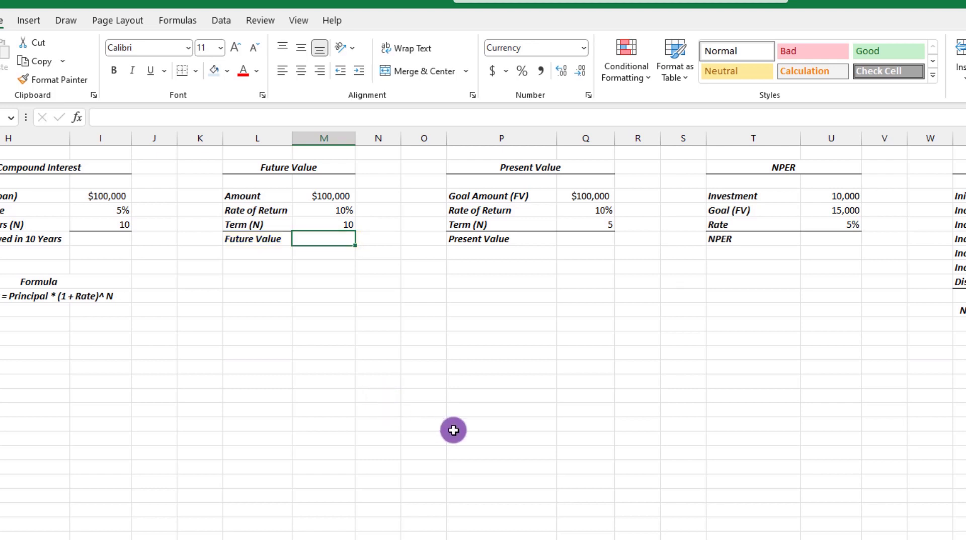
click(78, 117)
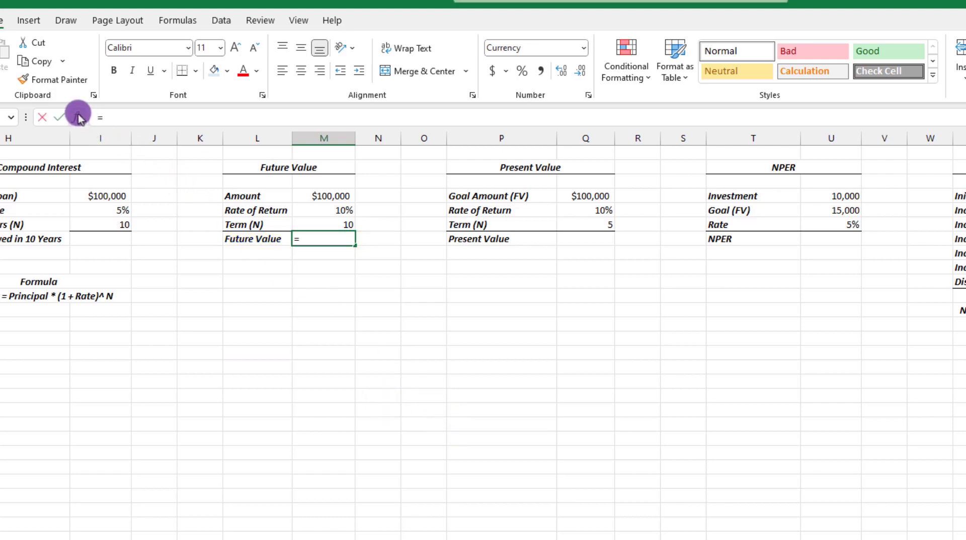
text(fv)
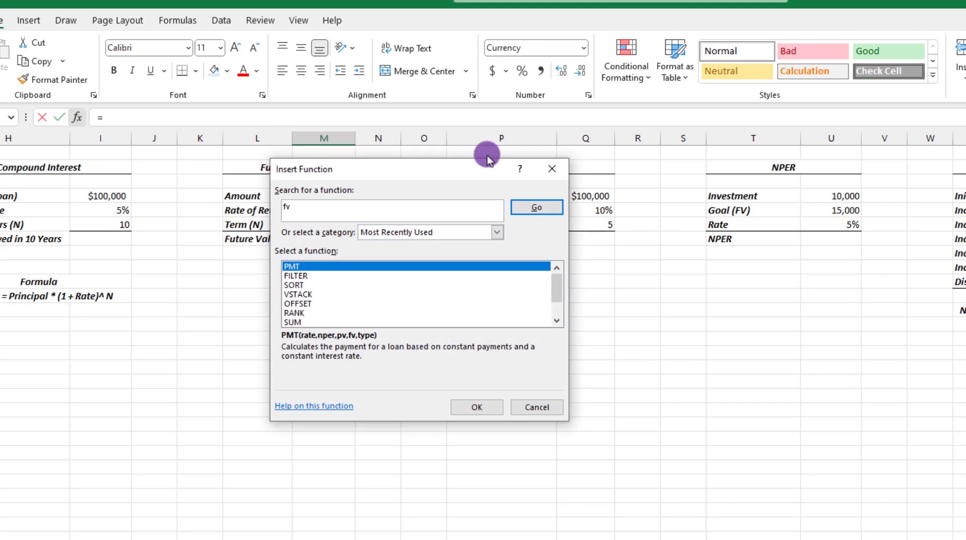
click(535, 208)
click(478, 407)
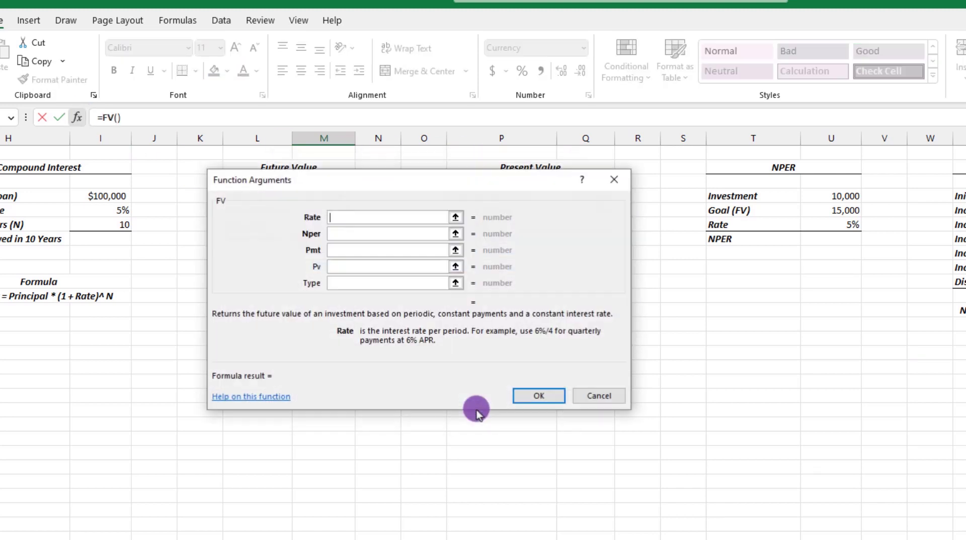
drag(352, 191, 332, 295)
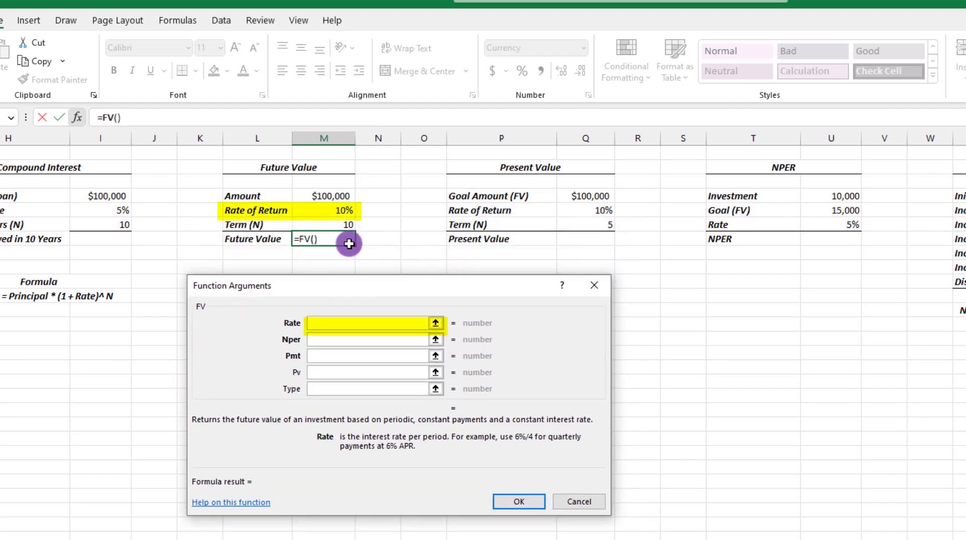
Set the FV function's Rate argument to M5, Nper to M6 and Pmt to 0
click(326, 210)
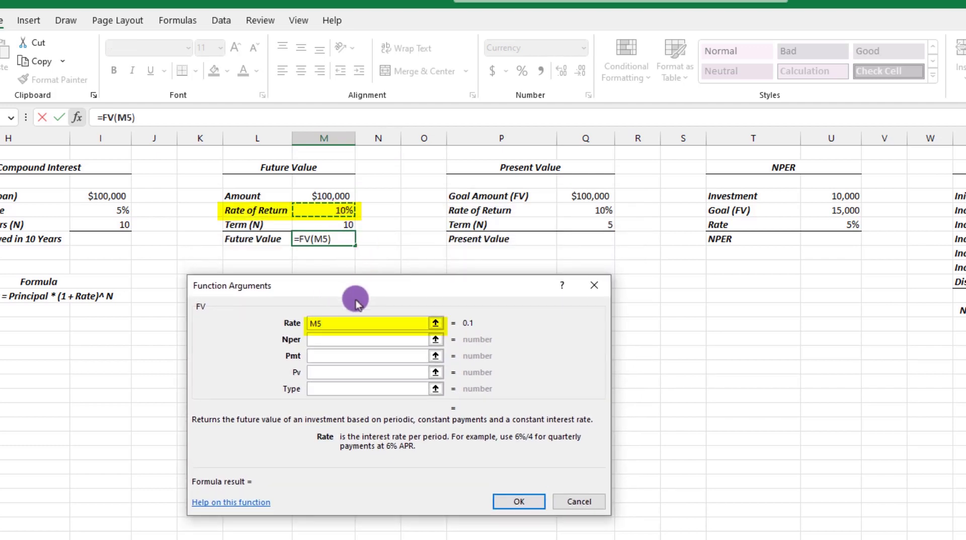
click(311, 340)
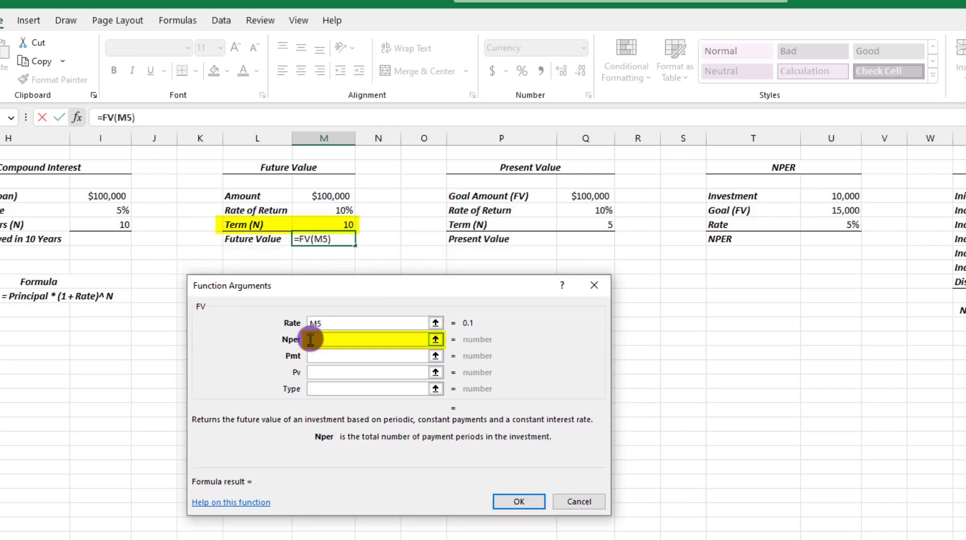
click(343, 226)
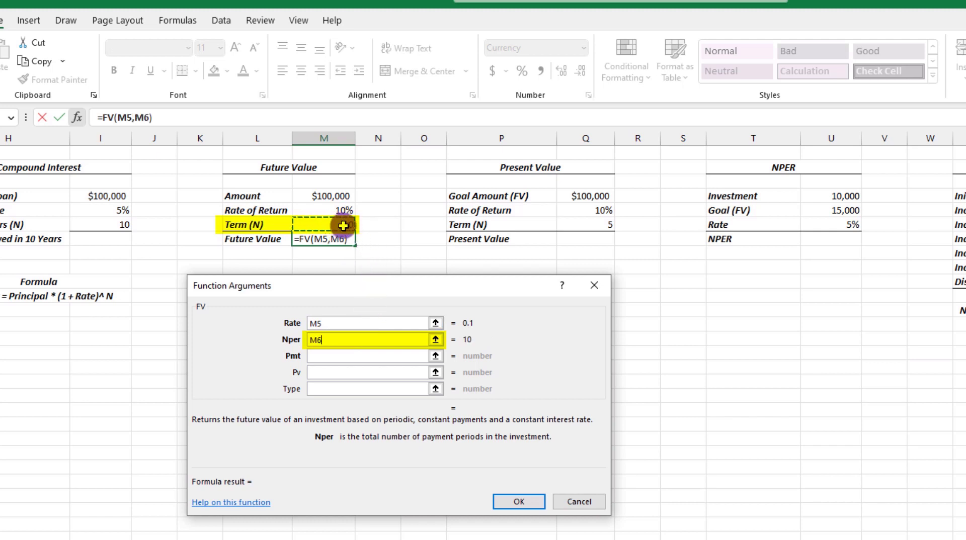
click(314, 357)
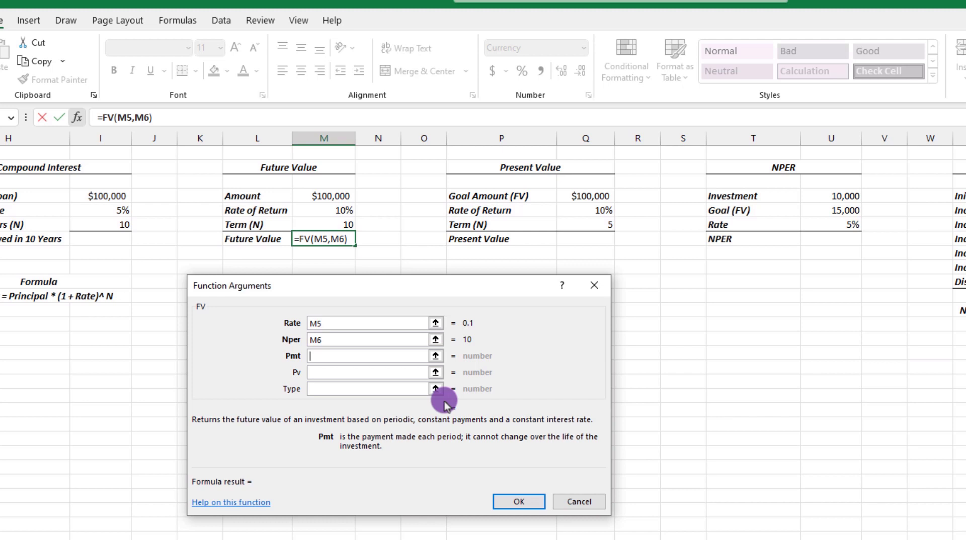
text(0)
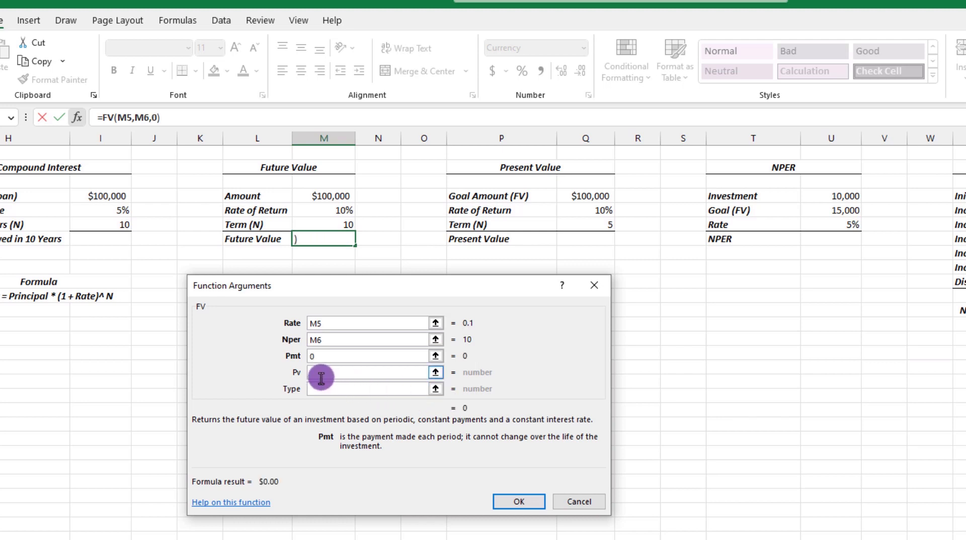
Set the FV function's Pv argument to -M4 and complete the future value formula
click(319, 374)
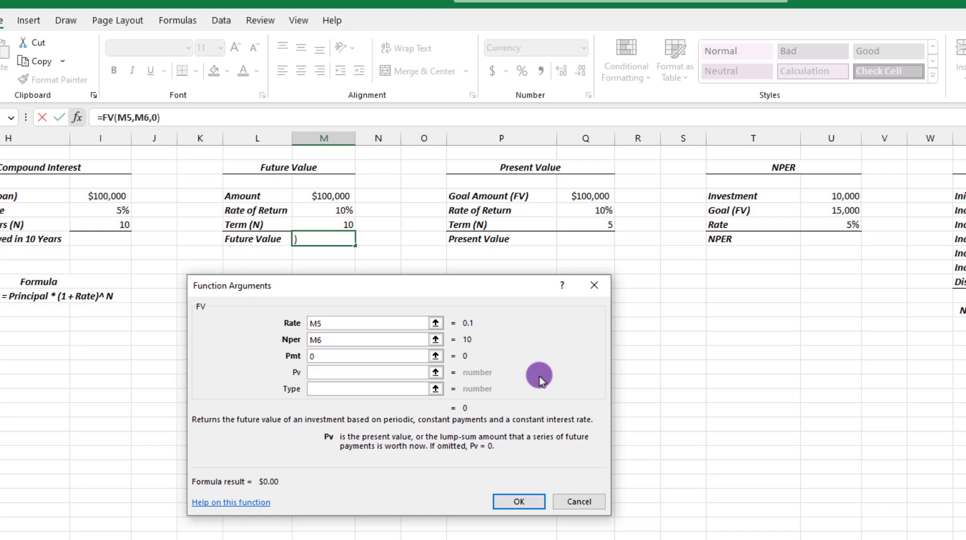
text(-)
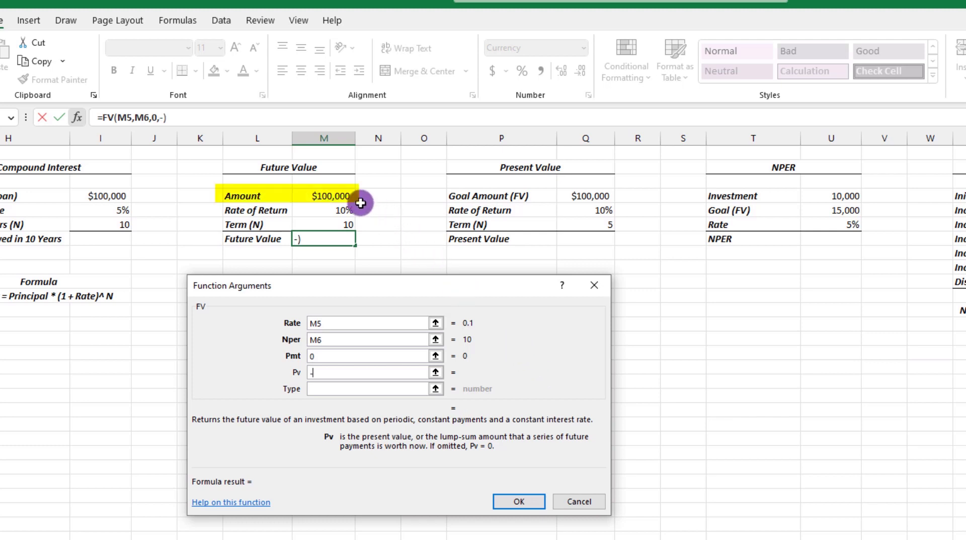
click(329, 196)
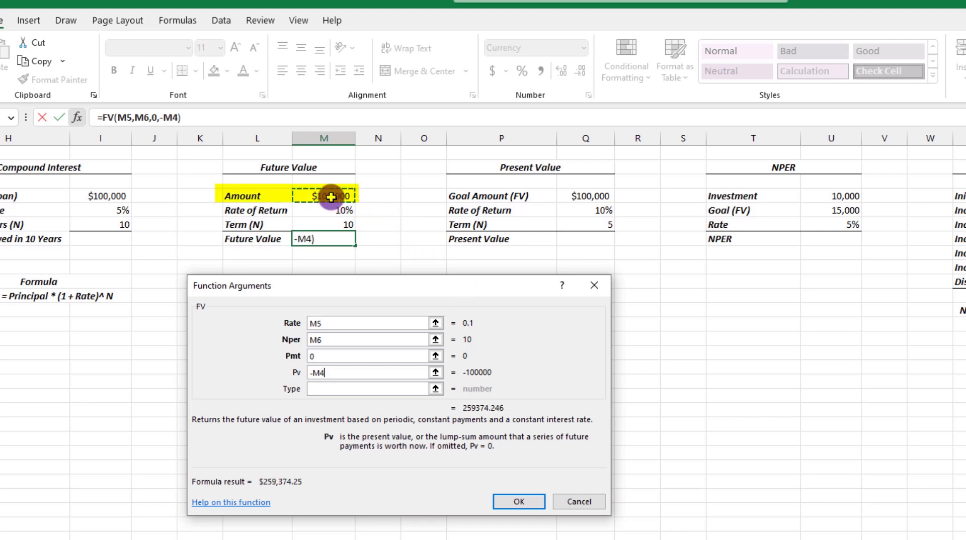
click(507, 503)
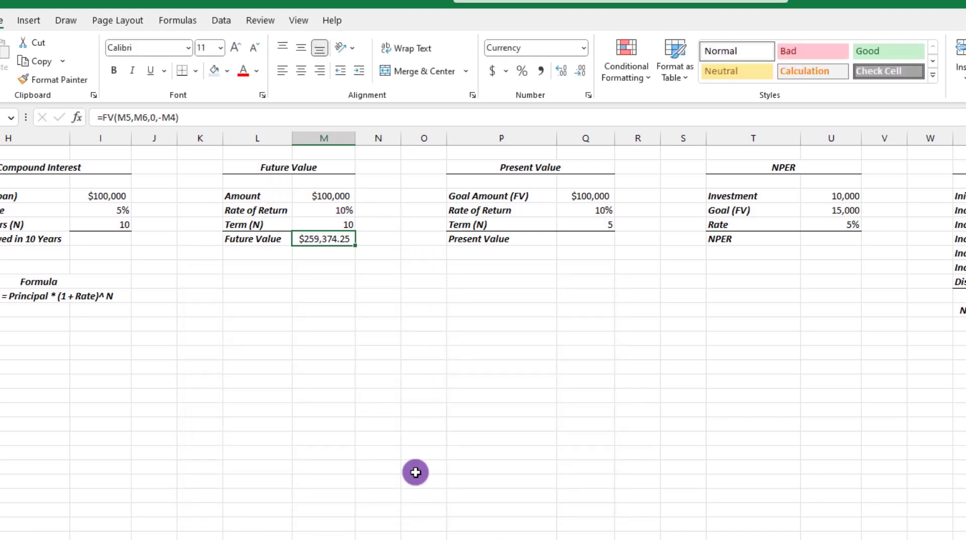
click(325, 321)
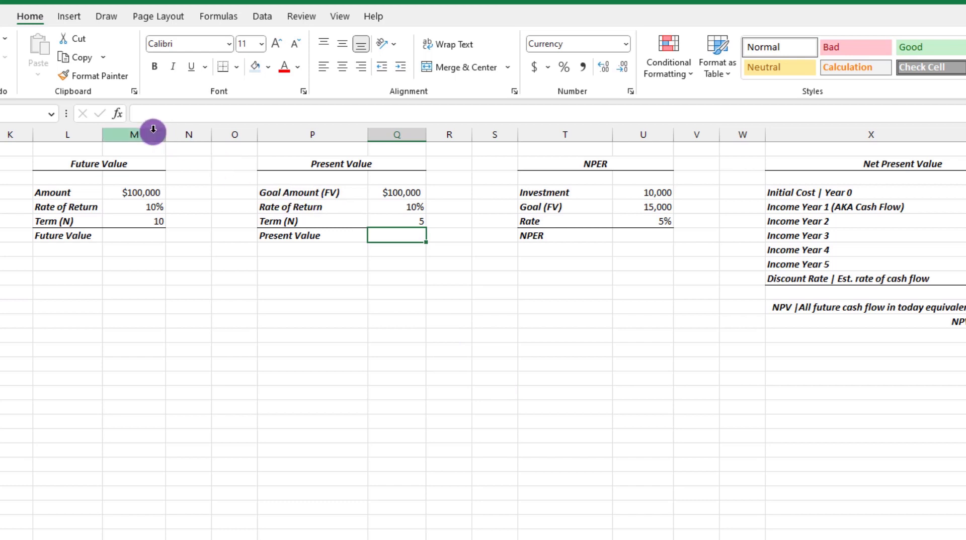
Insert the PV function into the Present Value cell Q7
click(120, 115)
text(pv)
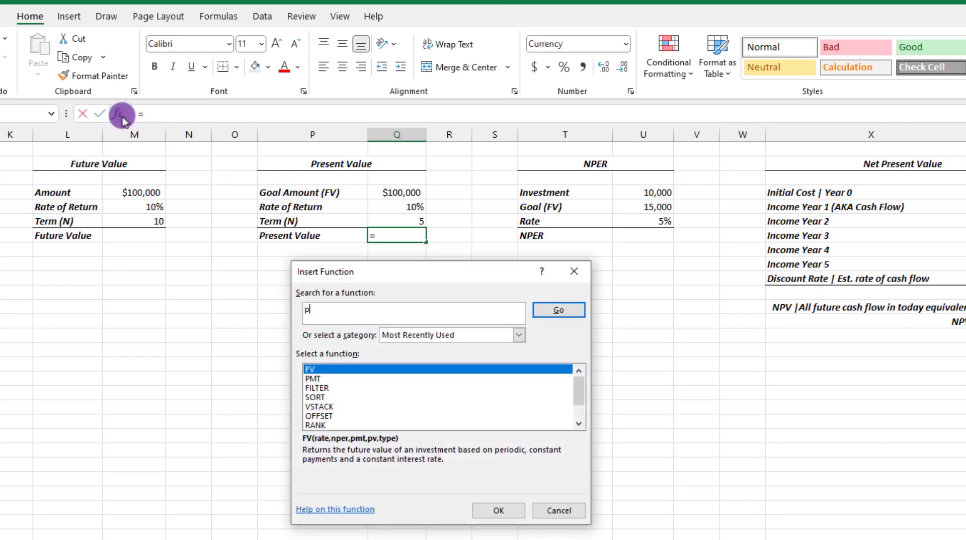
key(Return)
click(496, 511)
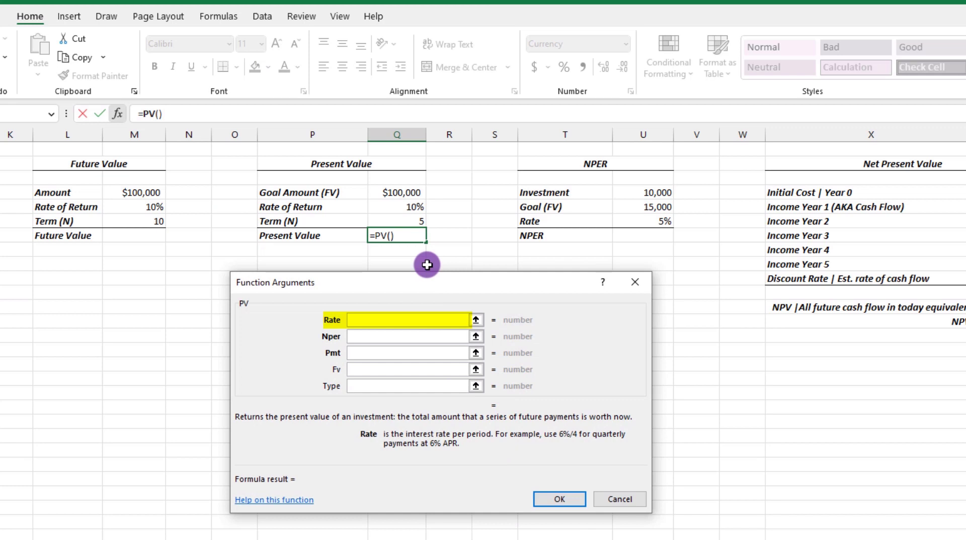
Set the PV function's Rate argument to Q5, Nper to Q6 and Pmt to 0
click(397, 206)
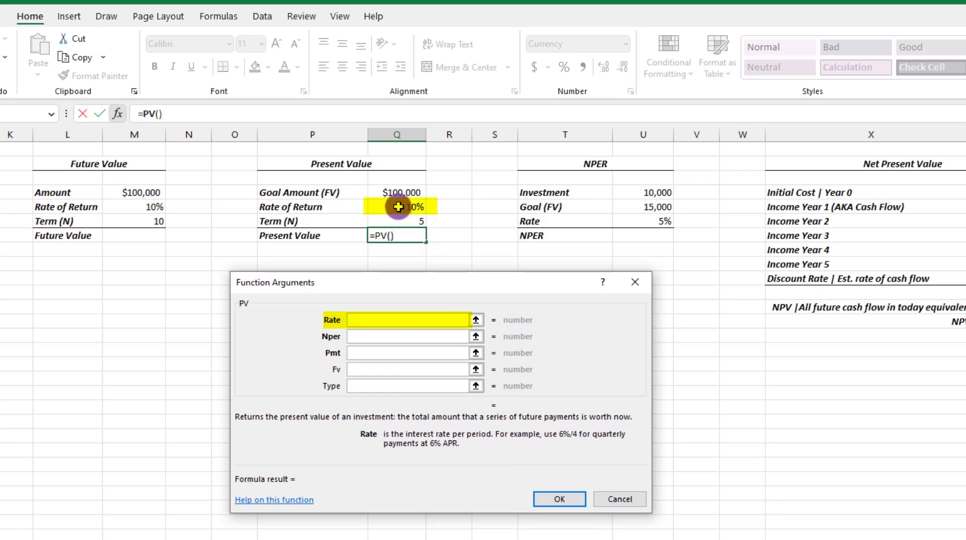
click(367, 336)
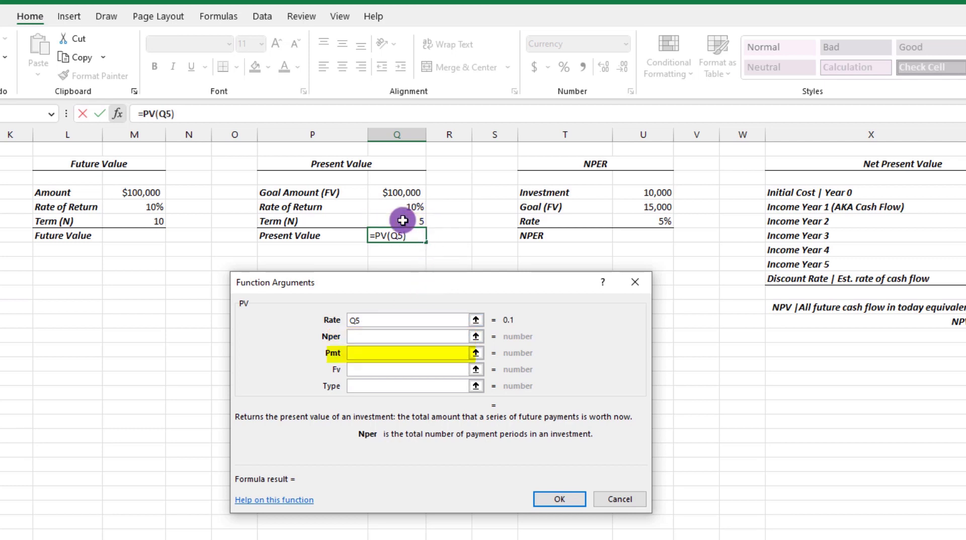
click(402, 220)
click(402, 355)
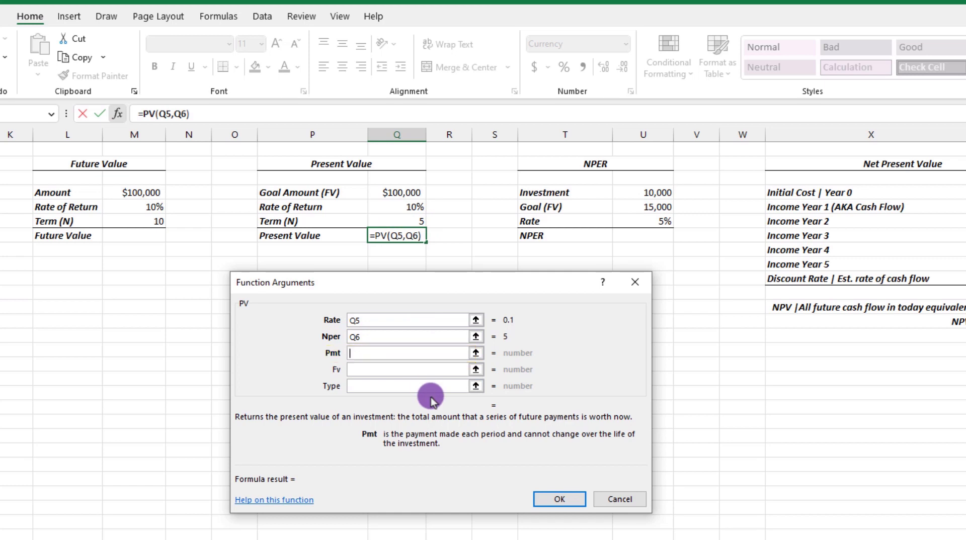
text(0)
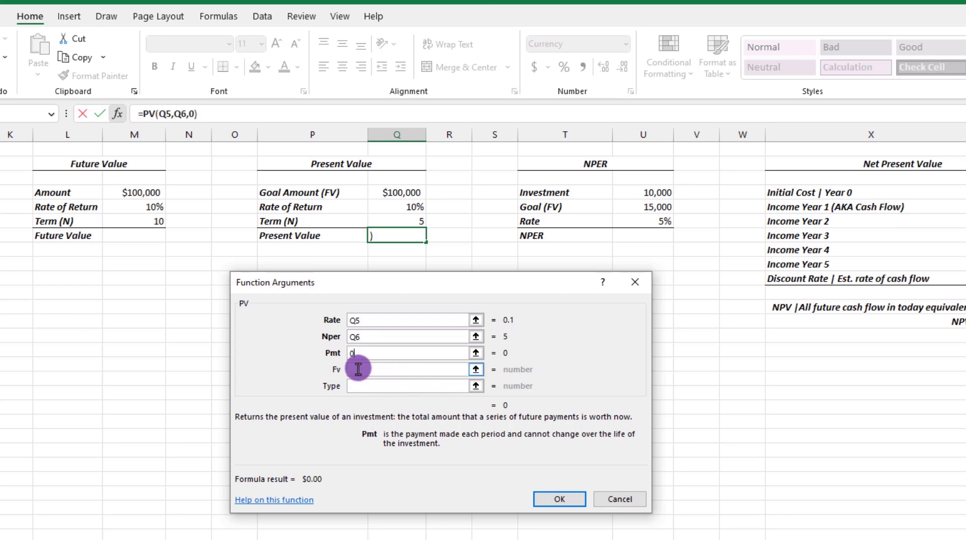
Set the PV function's Fv argument to the goal amount in Q4 and complete the present value formula
click(358, 369)
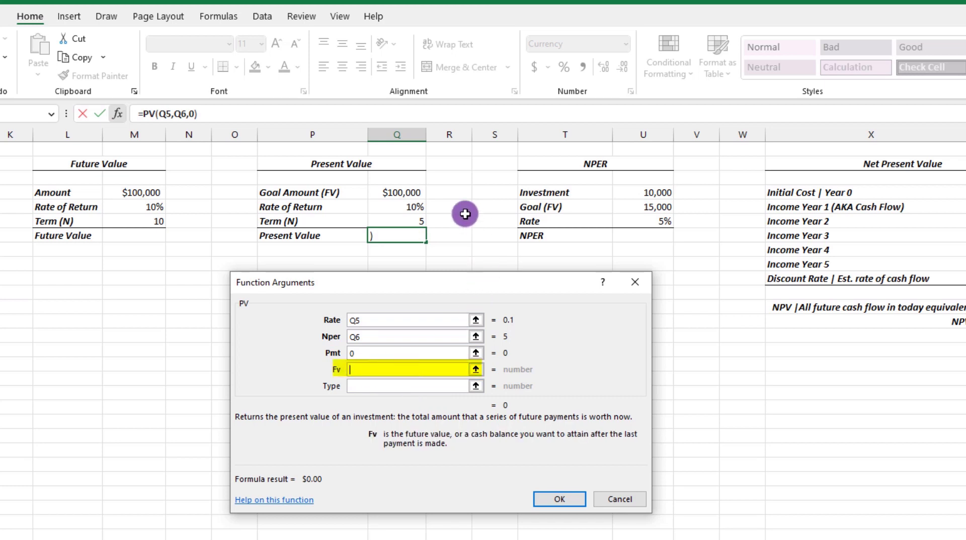
click(411, 192)
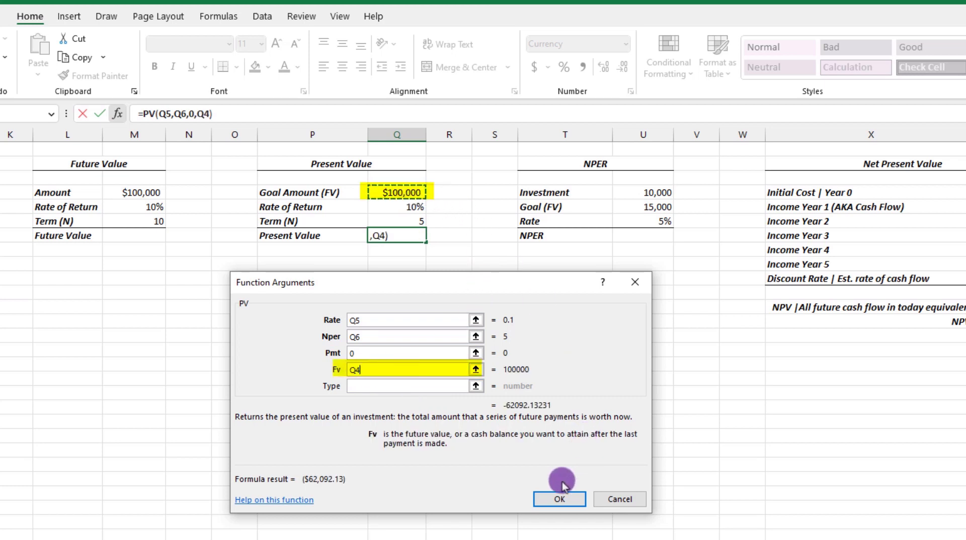
click(553, 500)
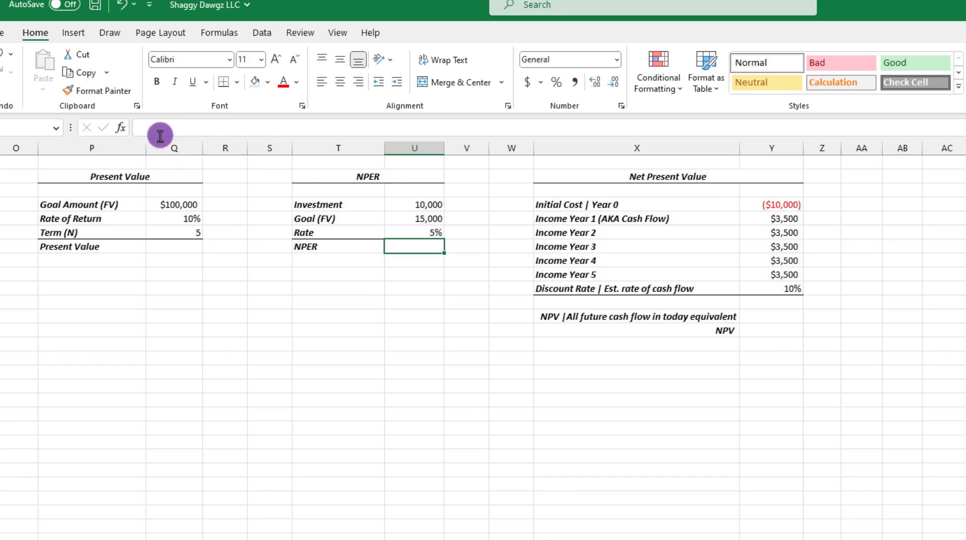
Insert the NPER function into cell U7 beside the NPER label
click(121, 128)
text(n)
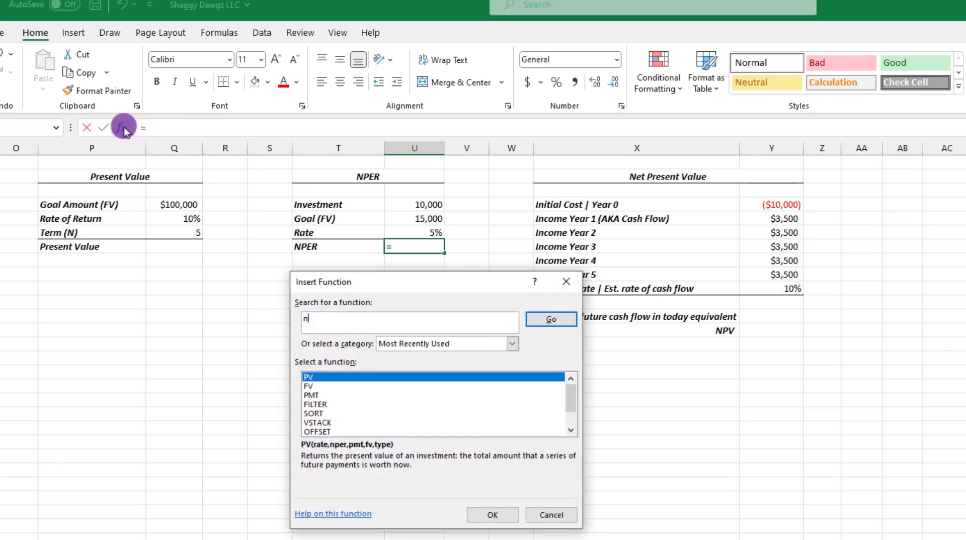
text(per)
key(Return)
click(478, 511)
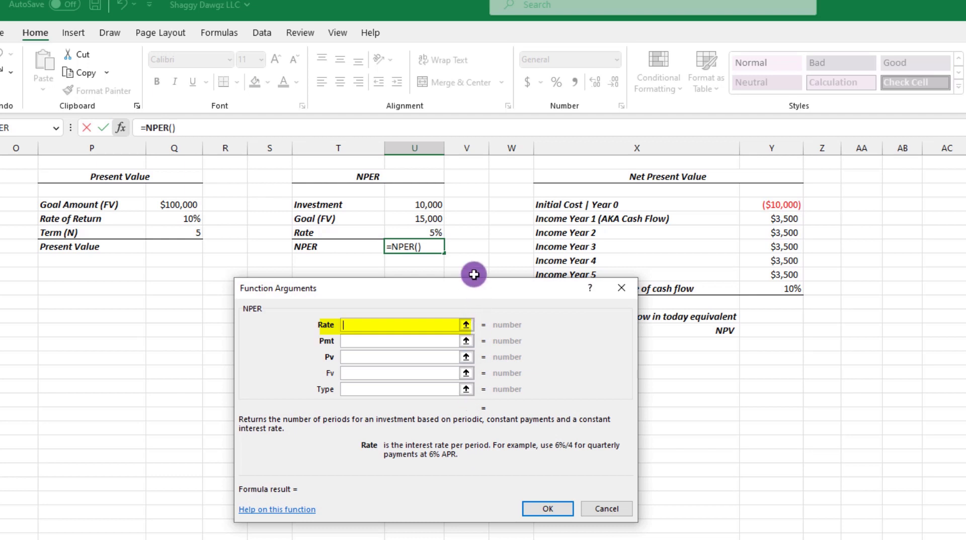
Set the NPER function's Rate argument to U6 and Pmt to 0
click(438, 232)
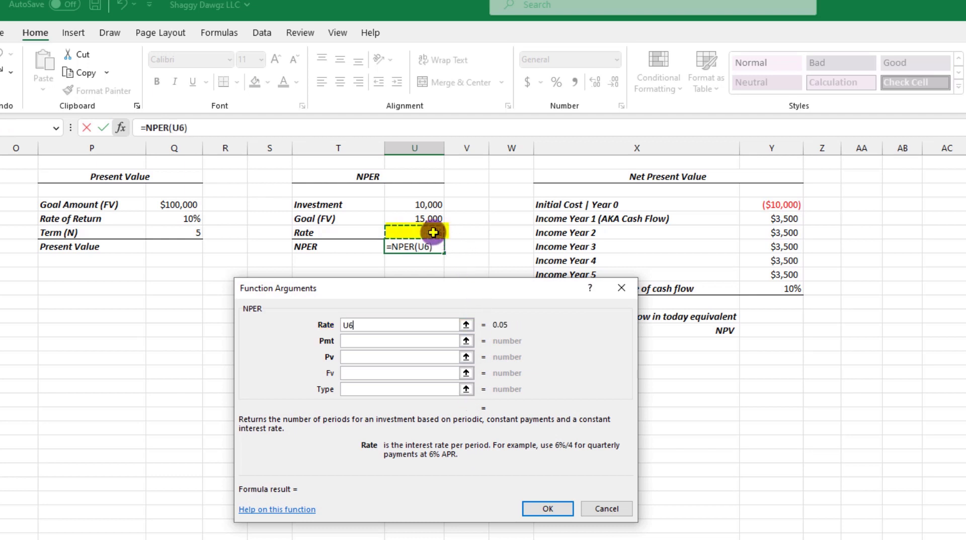
click(358, 341)
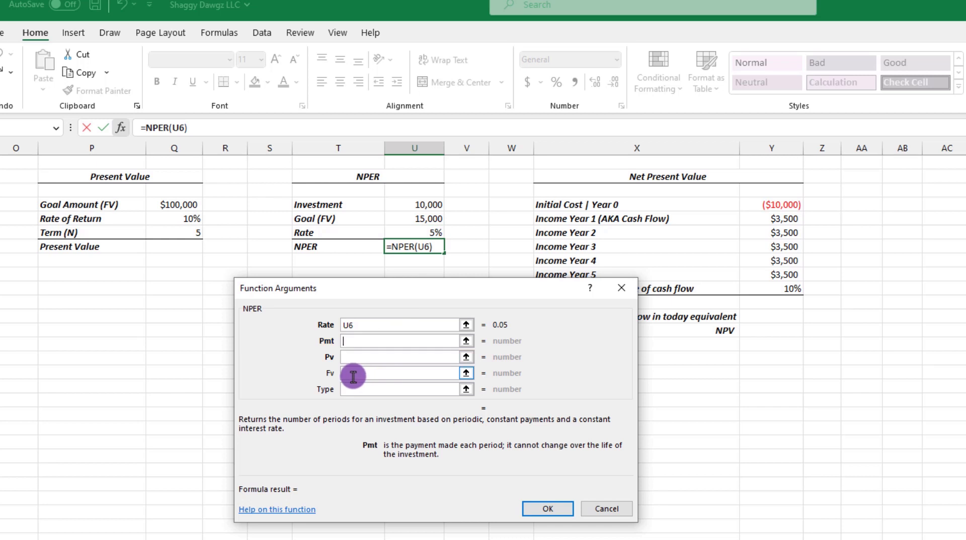
text(0)
Set the NPER function's Pv argument to -U4 and Fv to U5, and complete the formula
click(349, 358)
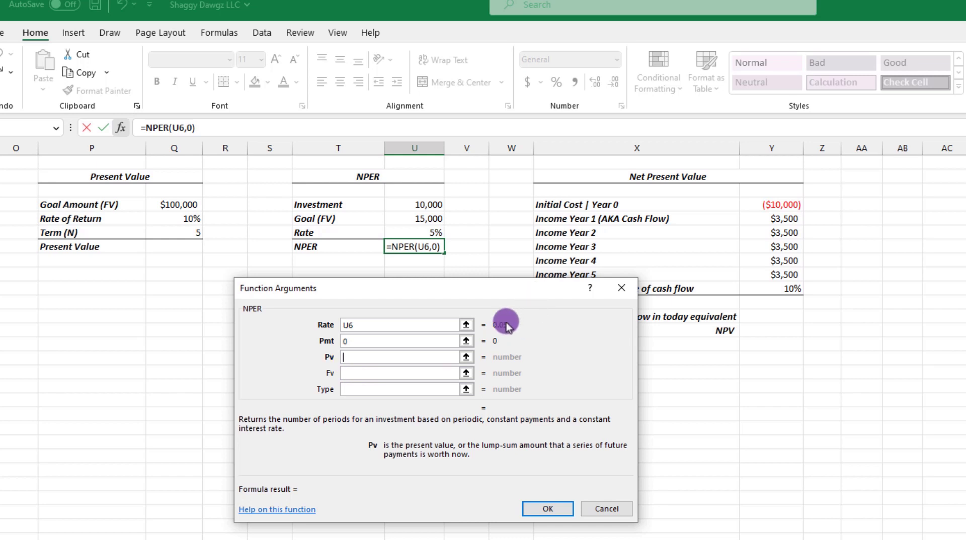
text(-)
click(434, 203)
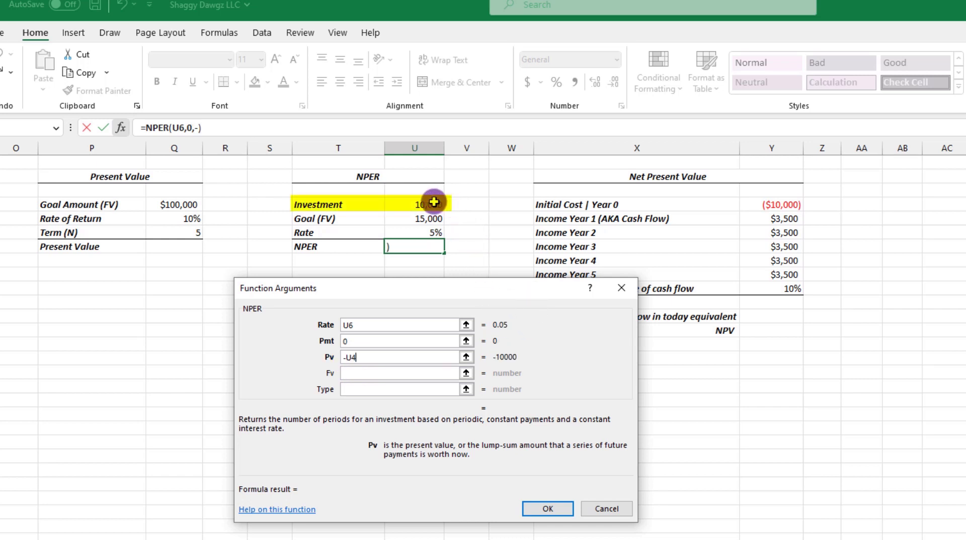
click(347, 373)
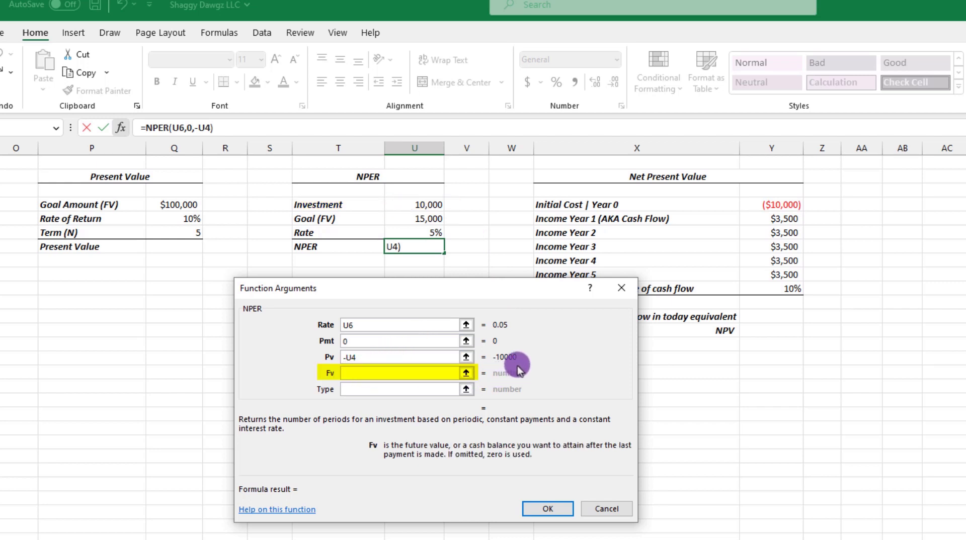
click(438, 221)
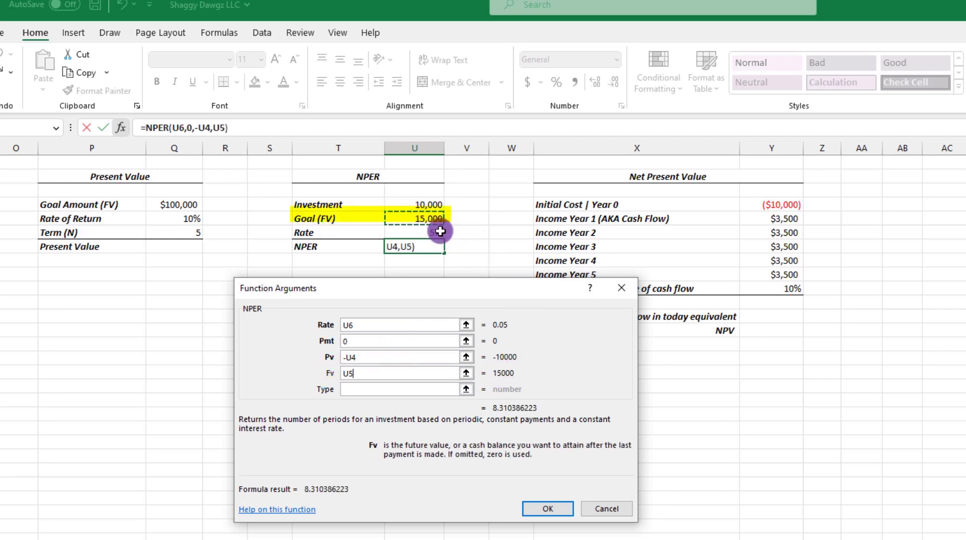
click(548, 508)
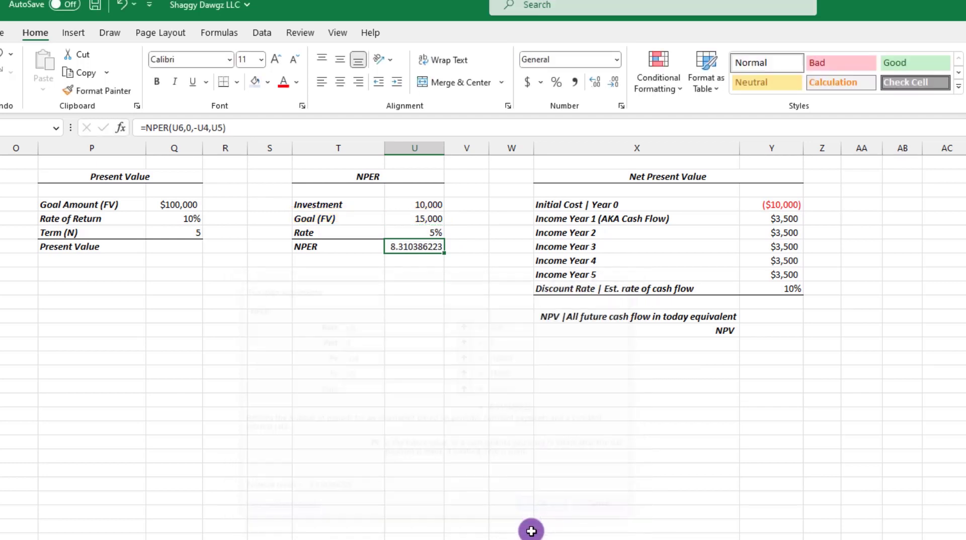
click(426, 427)
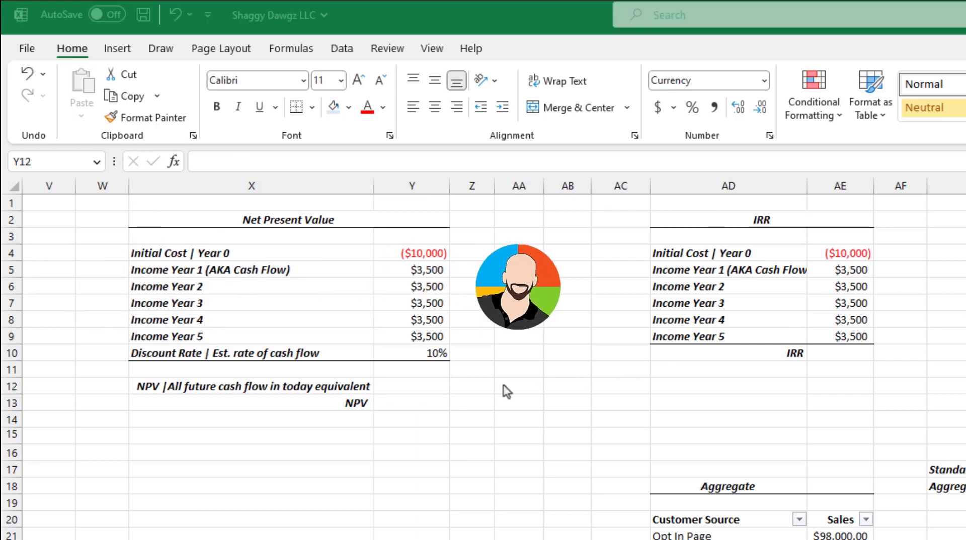
Insert the NPV function into cell Y12 beside the label for all future cash flow in today equivalent
click(406, 387)
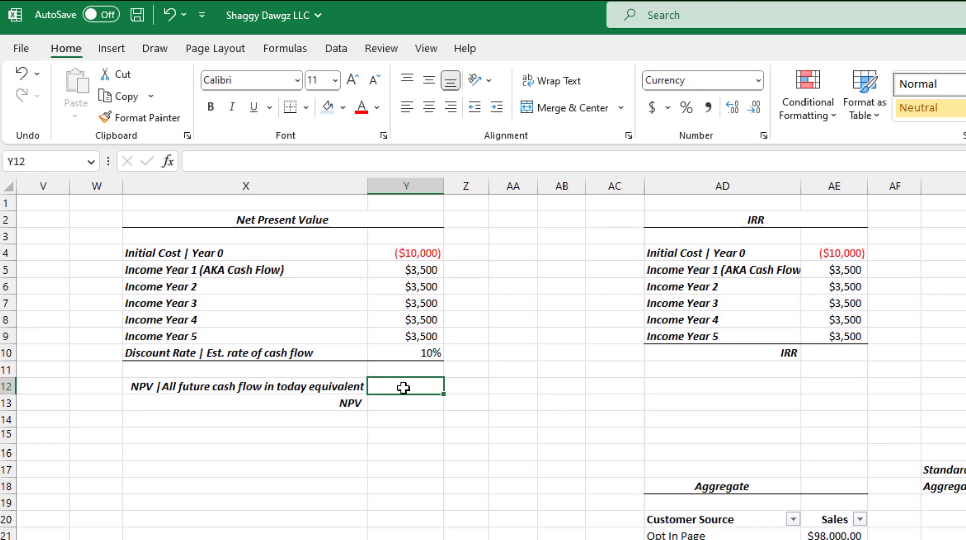
click(404, 388)
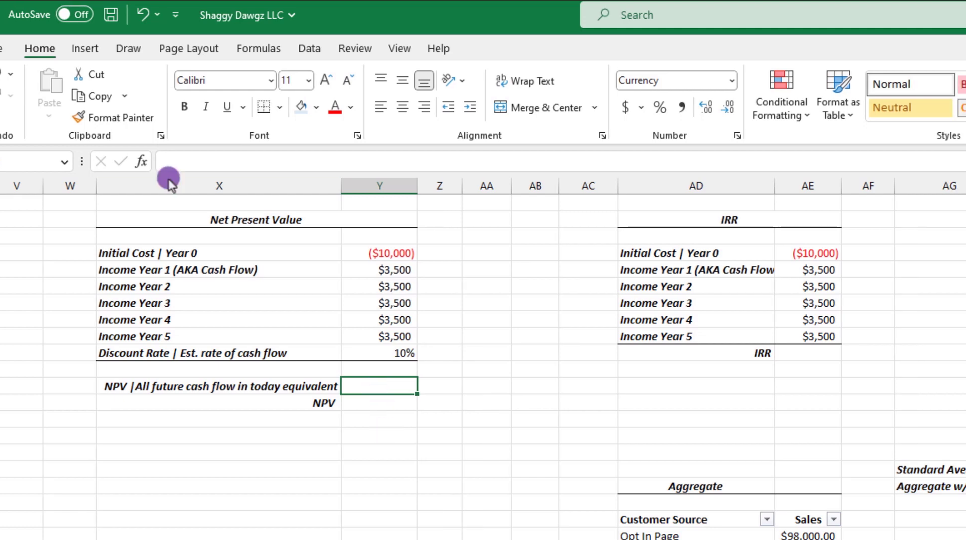
click(141, 162)
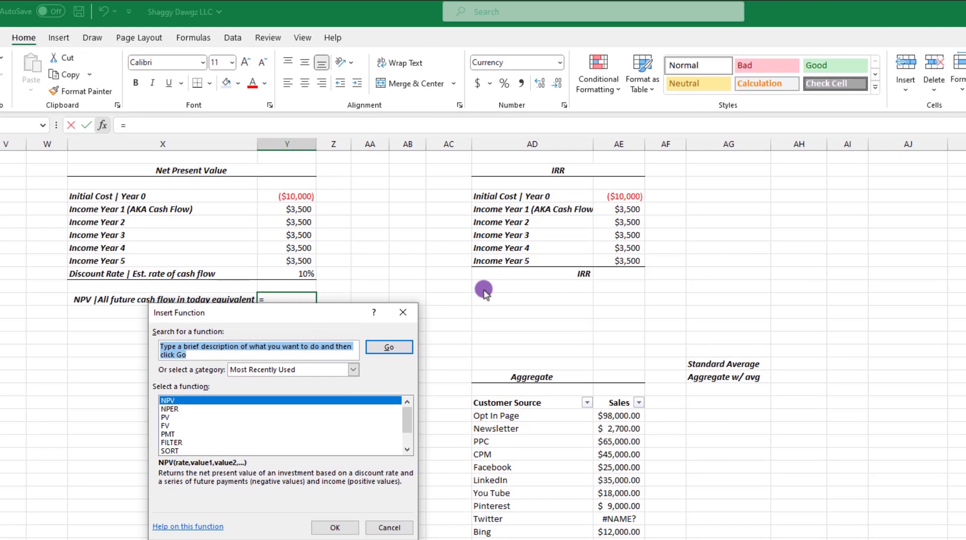
text(npv)
key(Return)
click(333, 527)
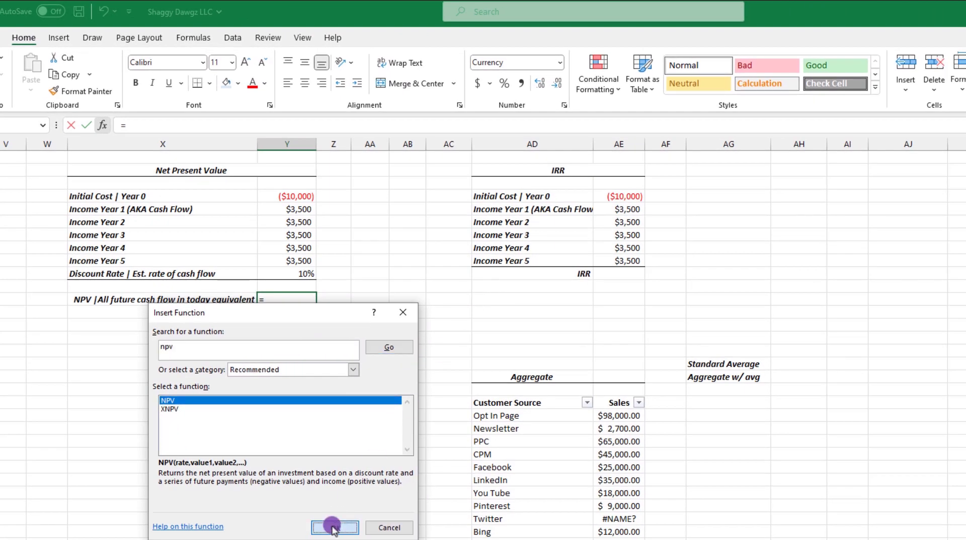
Set the NPV function's Rate argument to Y10 and Value1 to Y5:Y9, and complete the formula
click(293, 272)
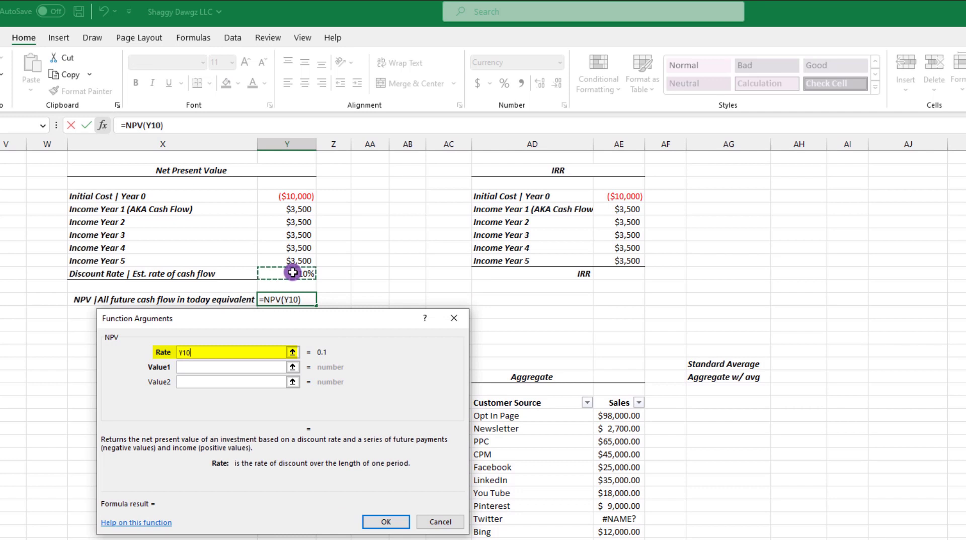
click(189, 367)
drag(292, 209, 297, 255)
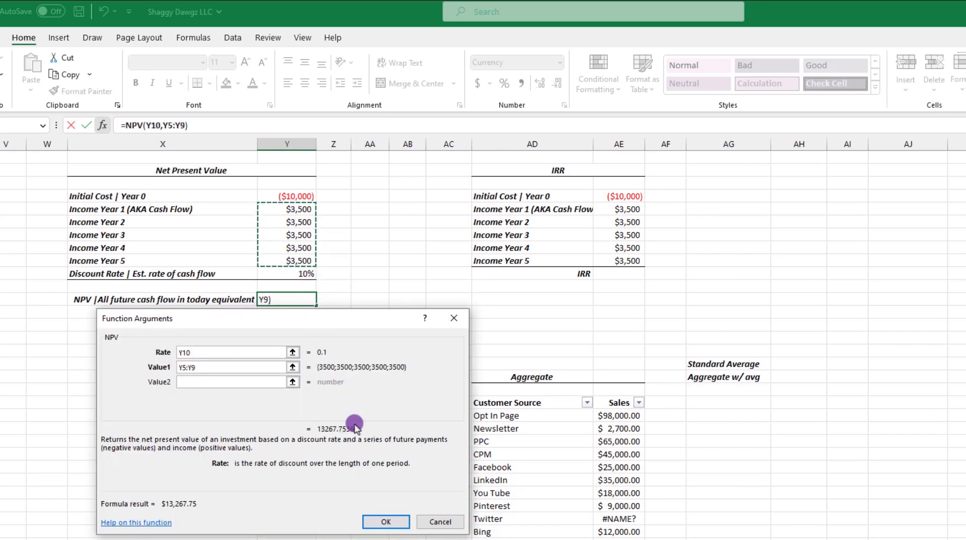
click(387, 522)
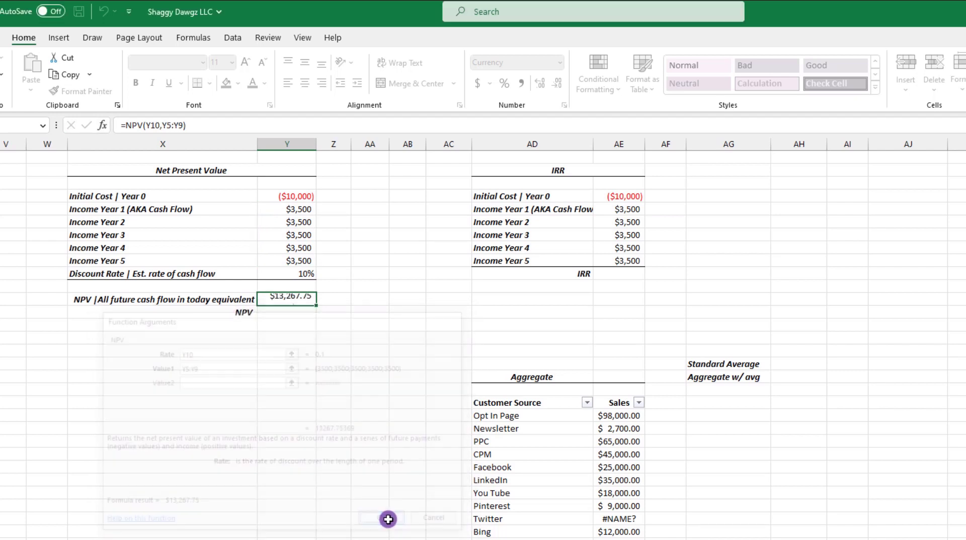
Enter the formula =Y12+Y4 in the NPV cell Y13 to add the initial cost to the discounted cash flows
click(287, 312)
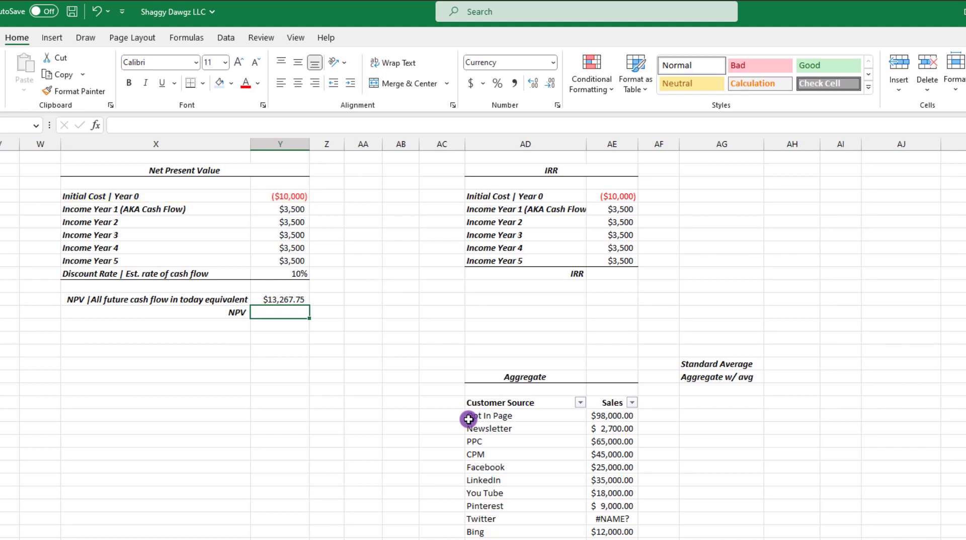
text(=)
click(285, 299)
text(+)
click(291, 196)
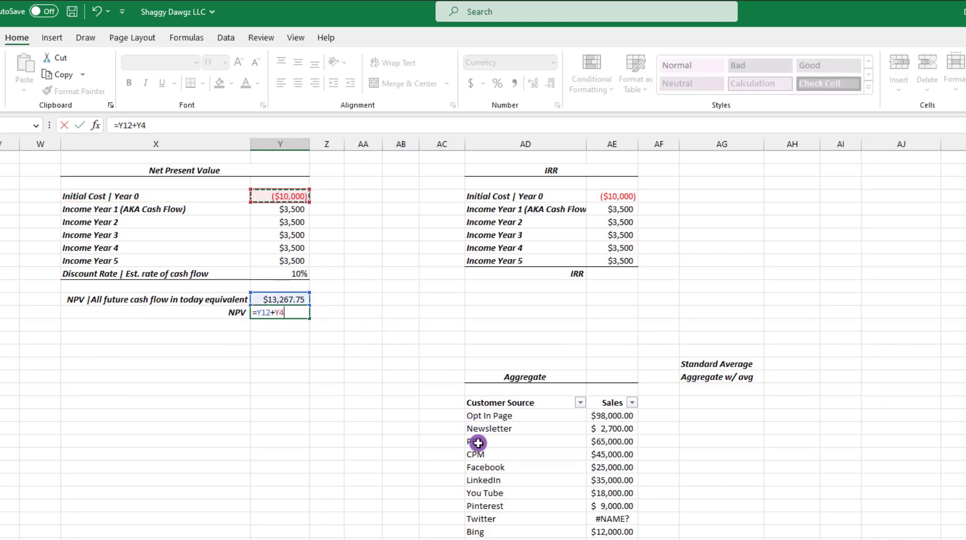
key(Return)
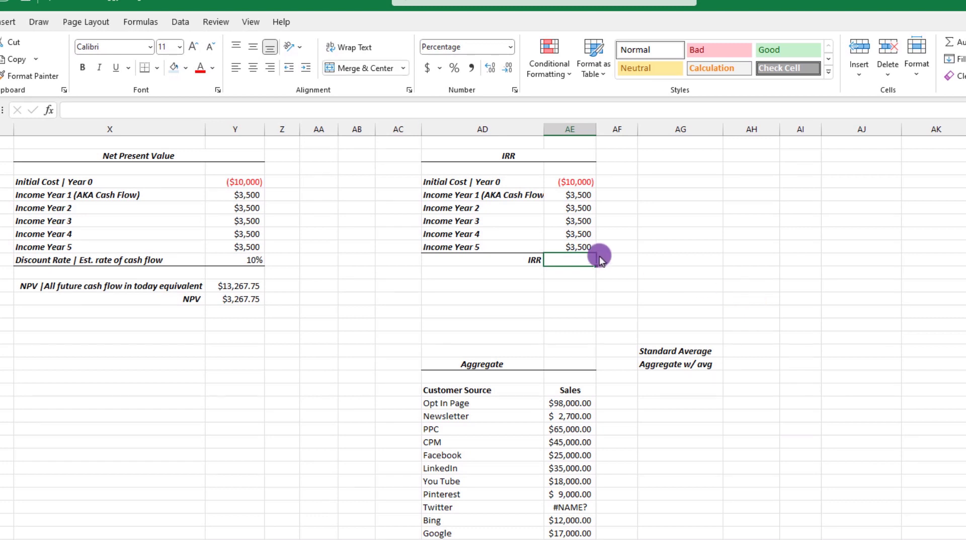
Insert the IRR function into the IRR cell AE10 with the cash flows AE4:AE9 as its Values argument
click(48, 110)
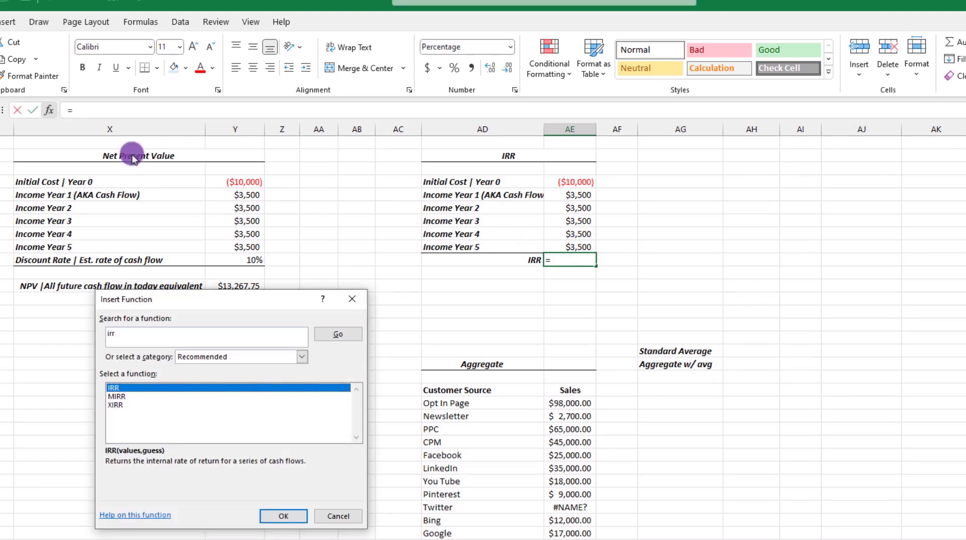
click(283, 516)
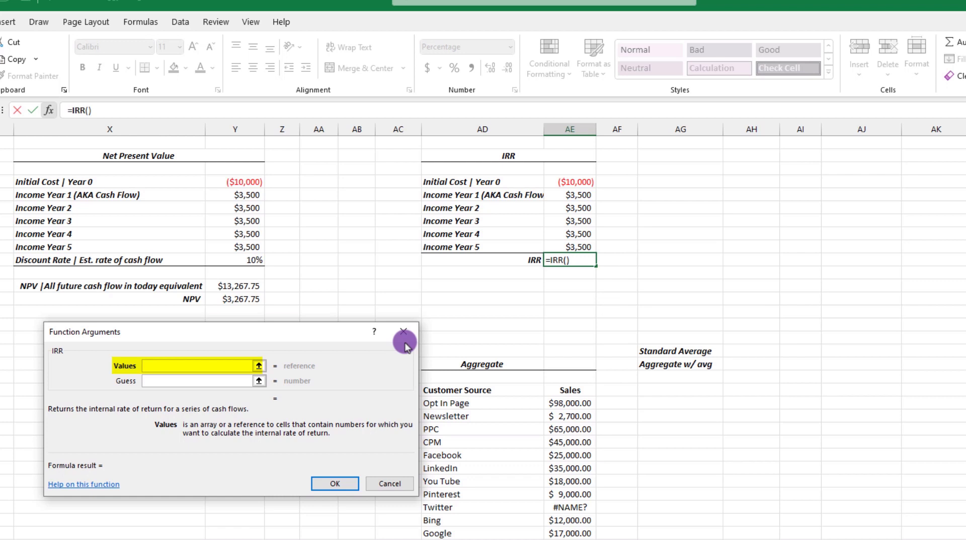
drag(573, 182, 572, 247)
click(346, 490)
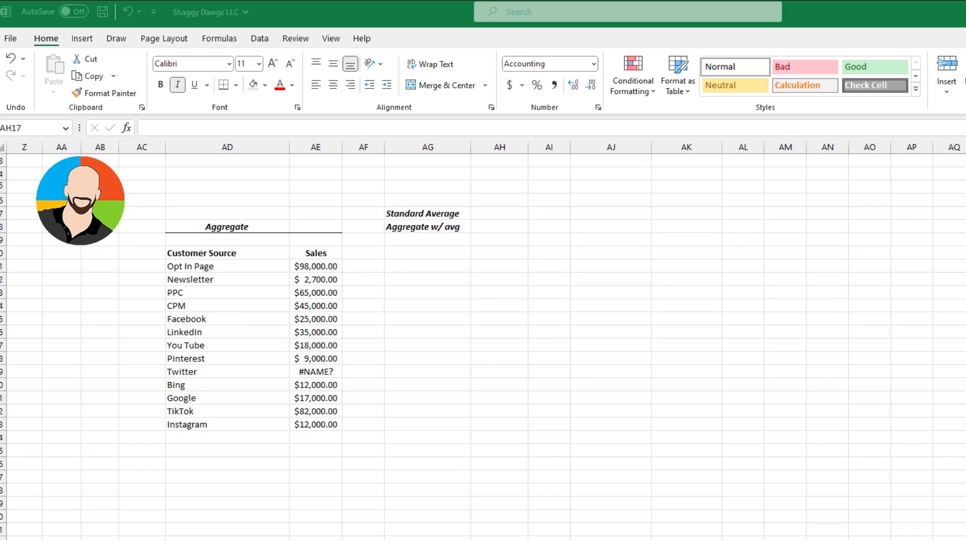
Add filters to the Customer Source and Sales headers of the Aggregate table
click(502, 211)
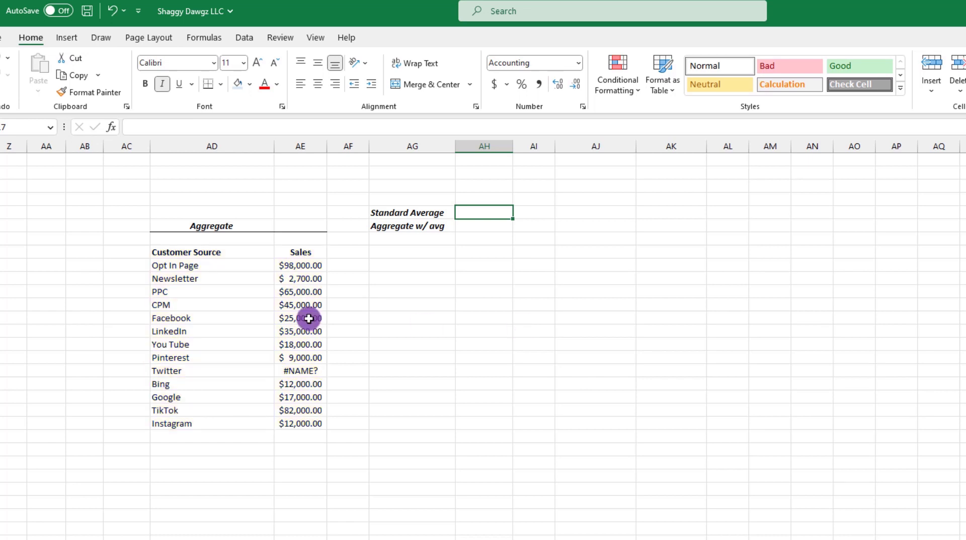
click(301, 305)
click(245, 37)
key(ctrl+shift+l)
Enter an AVERAGE formula over the Sales values AE21:AE33 in the Standard Average cell AH17
click(490, 211)
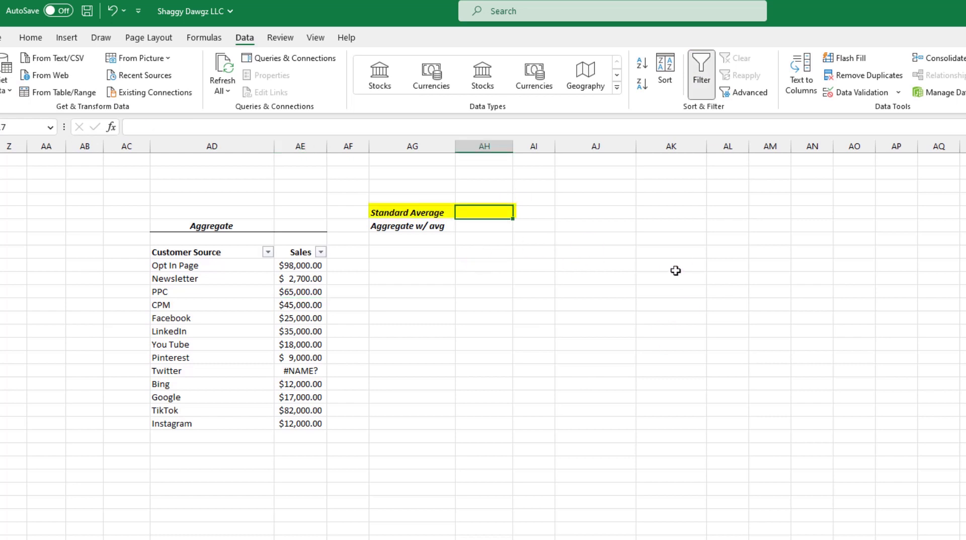
text(=a)
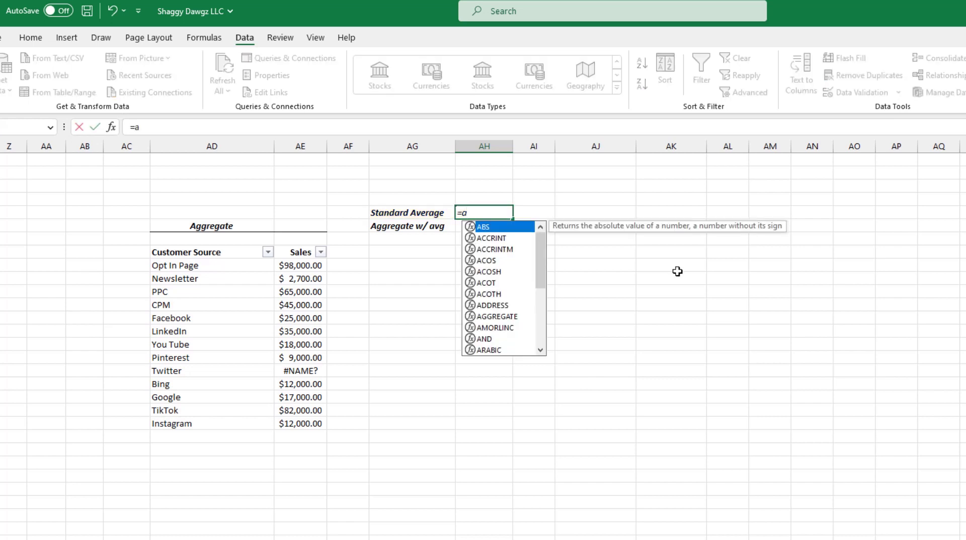
text(verage()
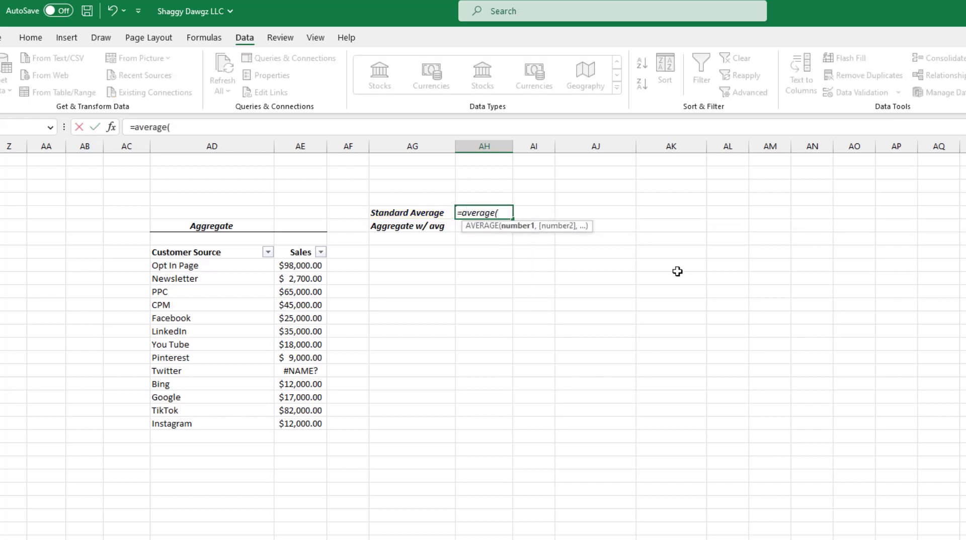
drag(301, 264, 300, 421)
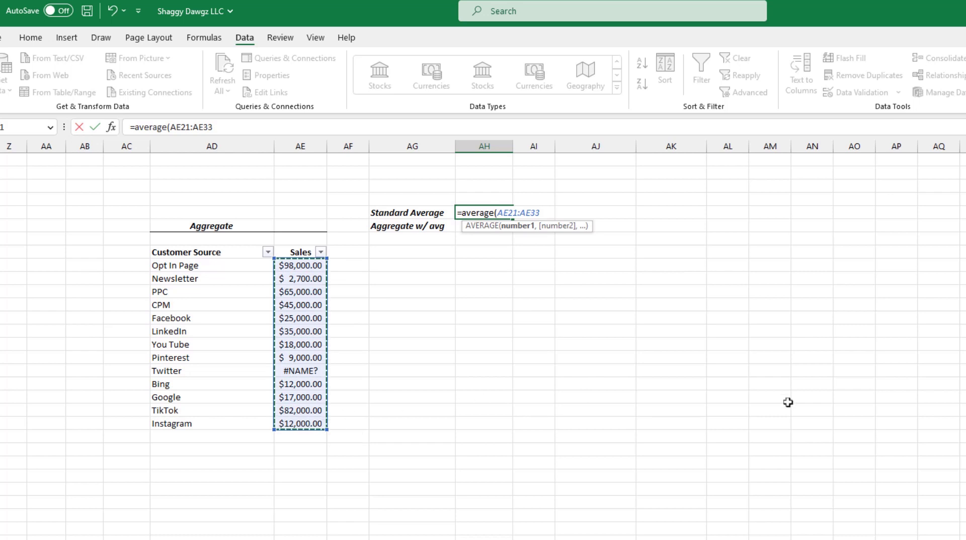
text())
key(Return)
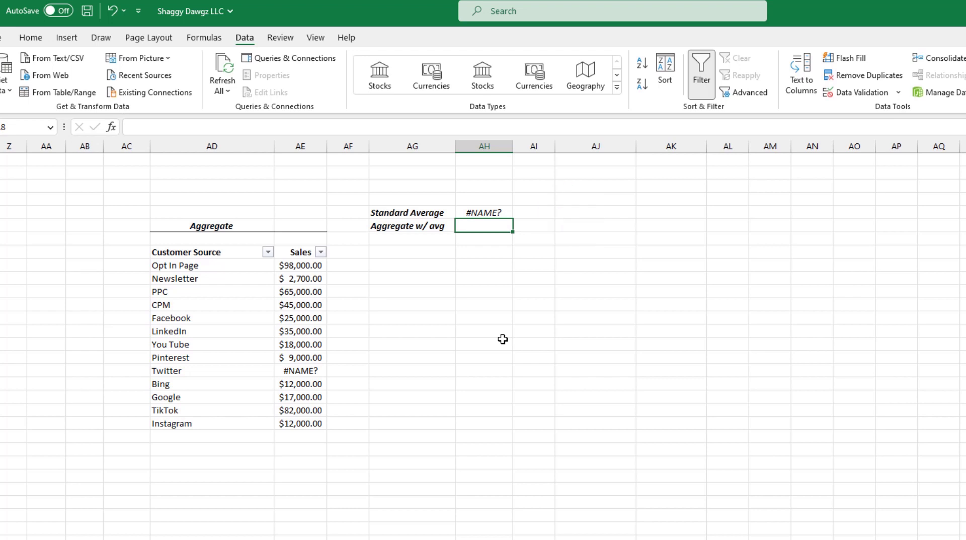
Start an AGGREGATE formula in the Aggregate w/ avg cell AH18 with function number 1 - AVERAGE
text(=aggrega)
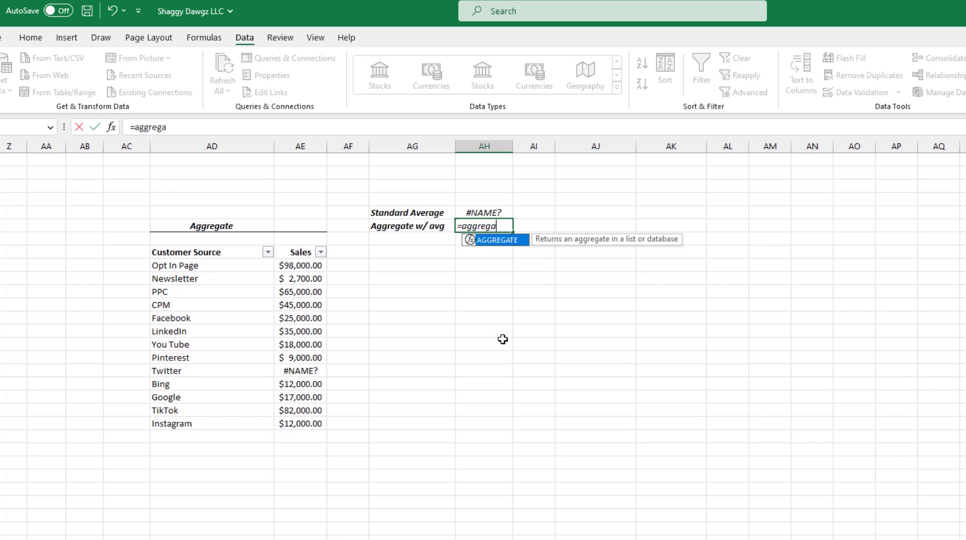
text(te()
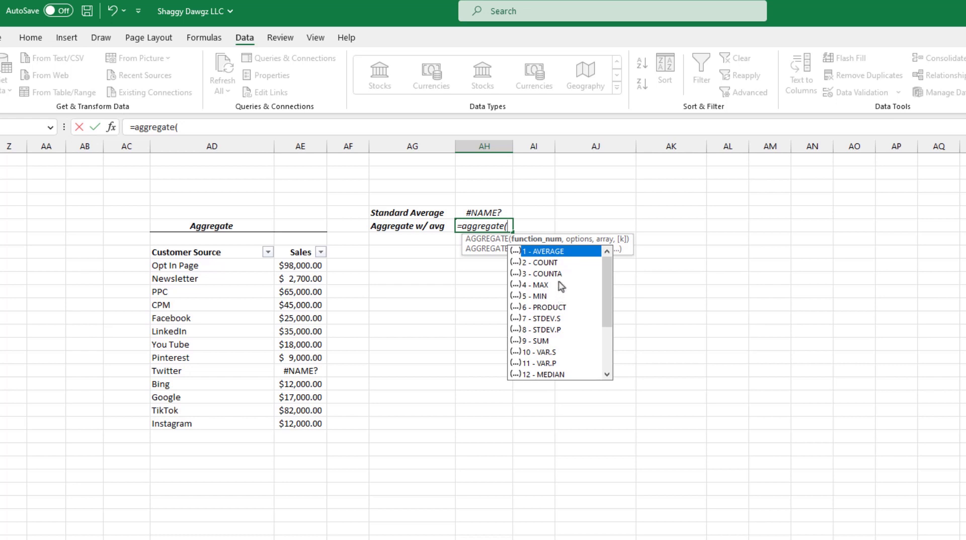
click(552, 257)
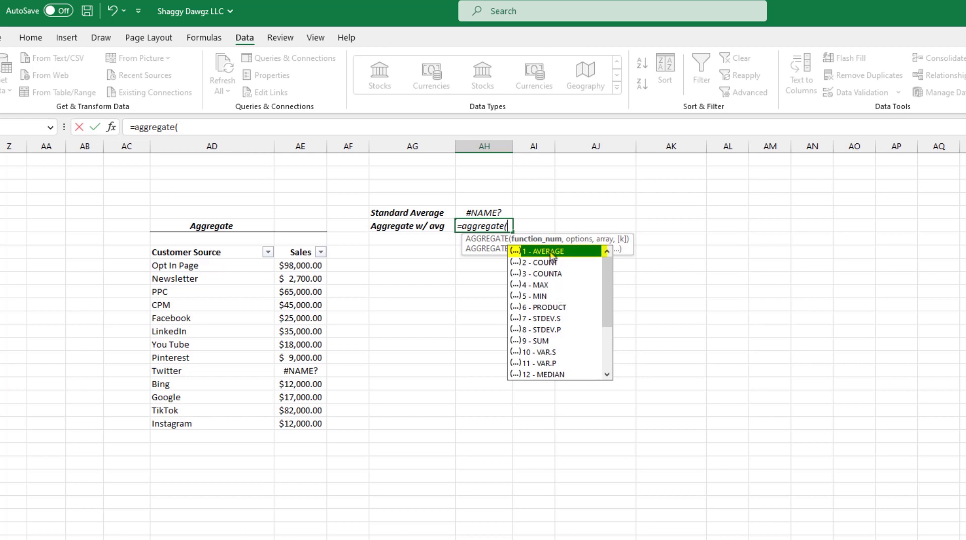
click(550, 255)
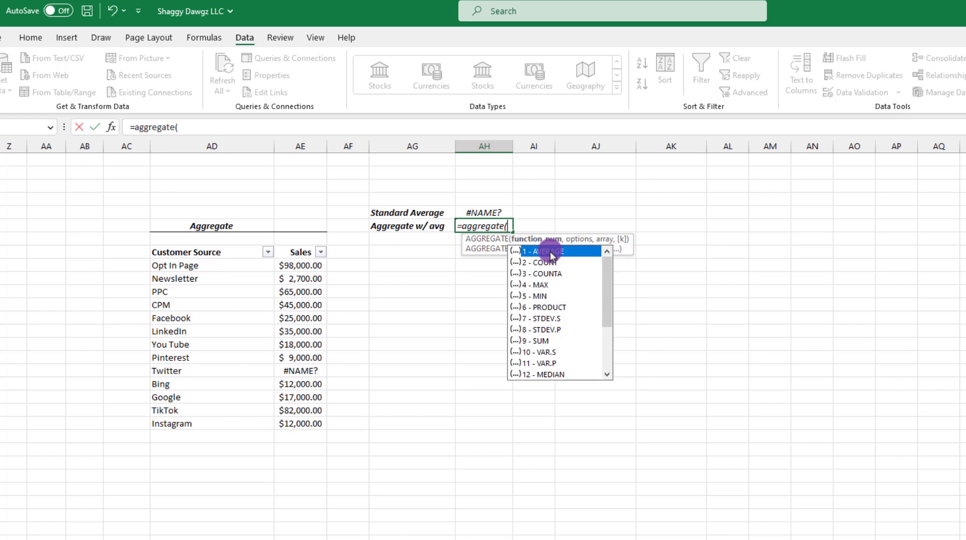
double_click(550, 253)
text(,)
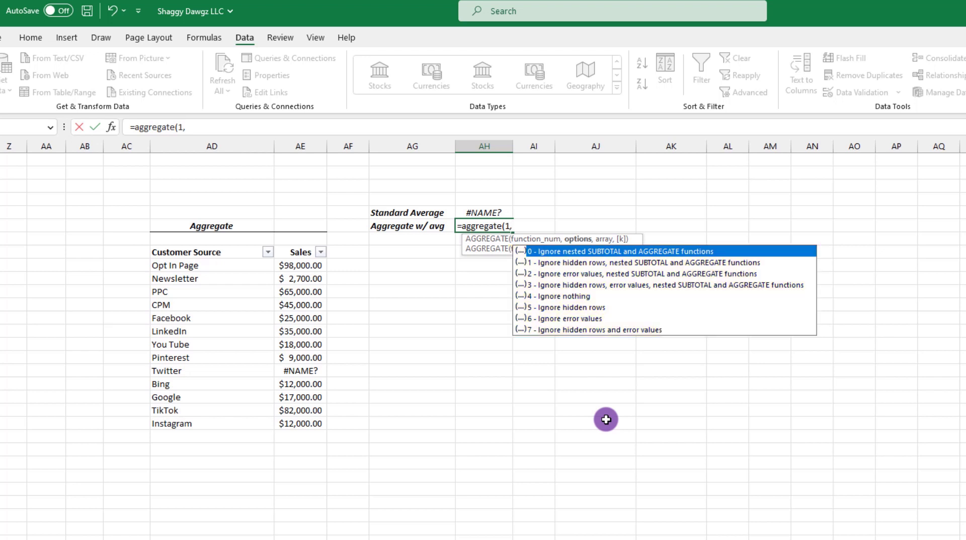
Set the AGGREGATE options to 3, ignoring hidden rows, errors and nested functions, and complete the formula with the Sales range AE21:AE33
click(569, 285)
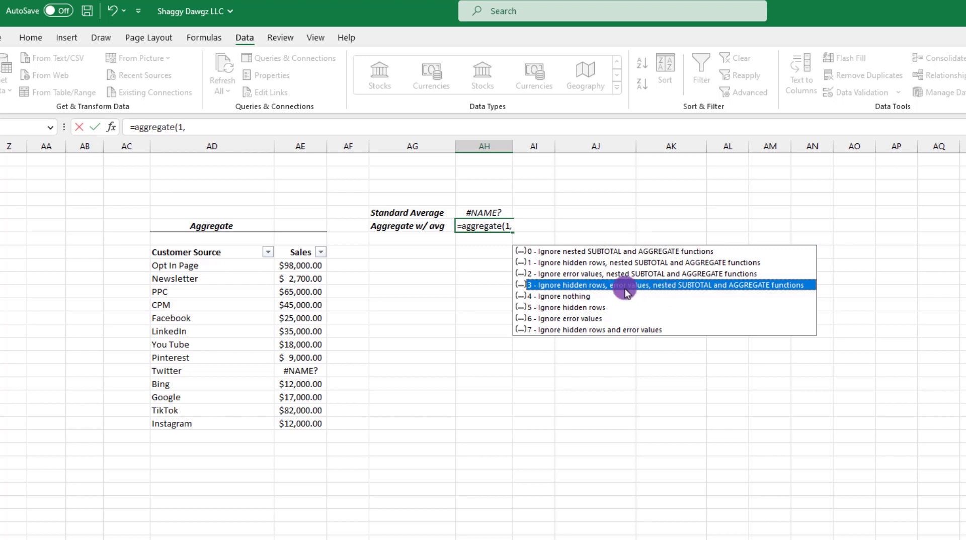
double_click(588, 284)
text(,)
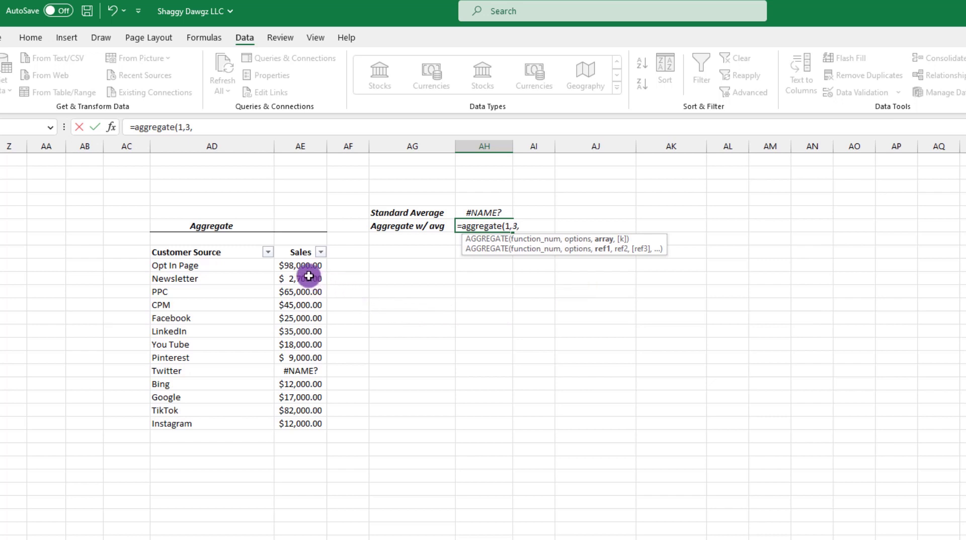
drag(302, 265, 301, 423)
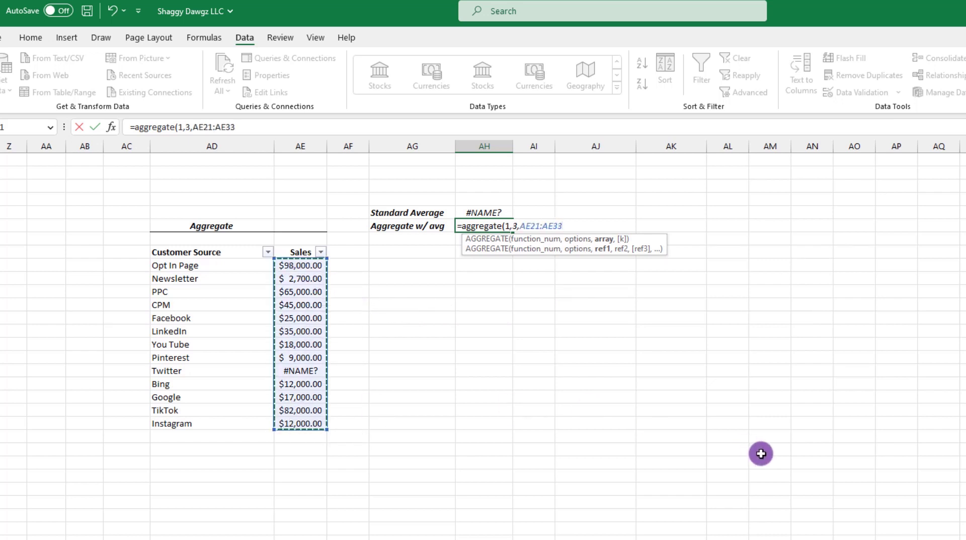
key(Return)
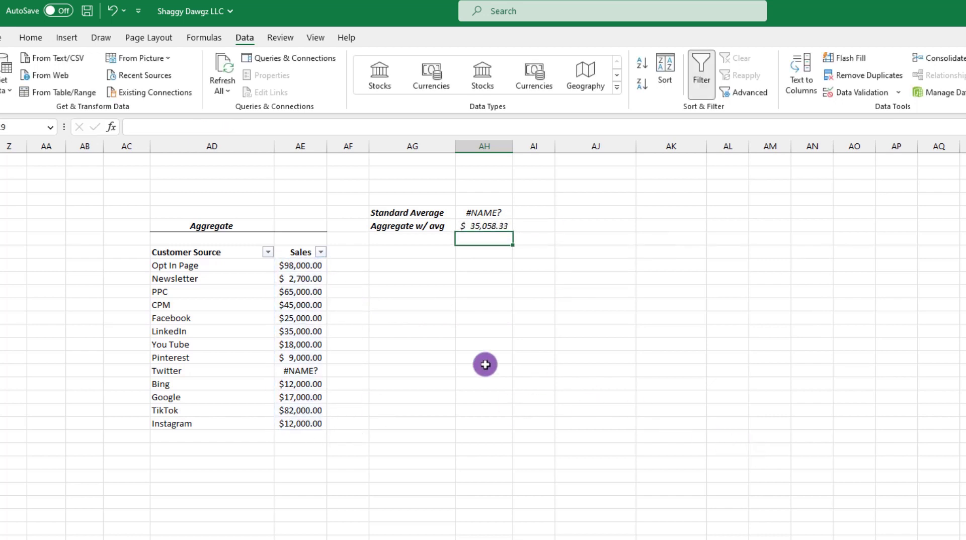
Filter the Customer Source column to show only Instagram, Opt In Page and You Tube
click(270, 253)
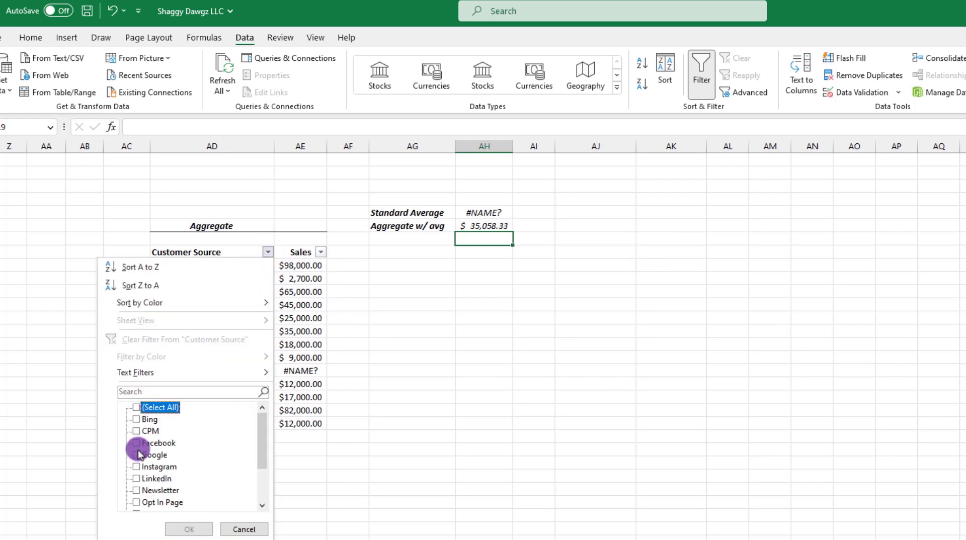
click(136, 467)
click(136, 503)
scroll(136, 503, down, 2)
click(135, 502)
click(189, 529)
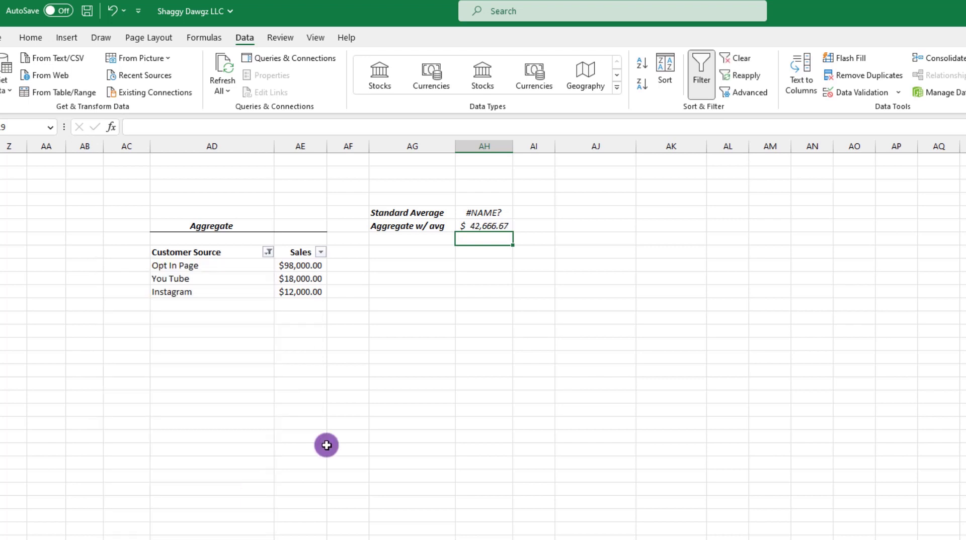